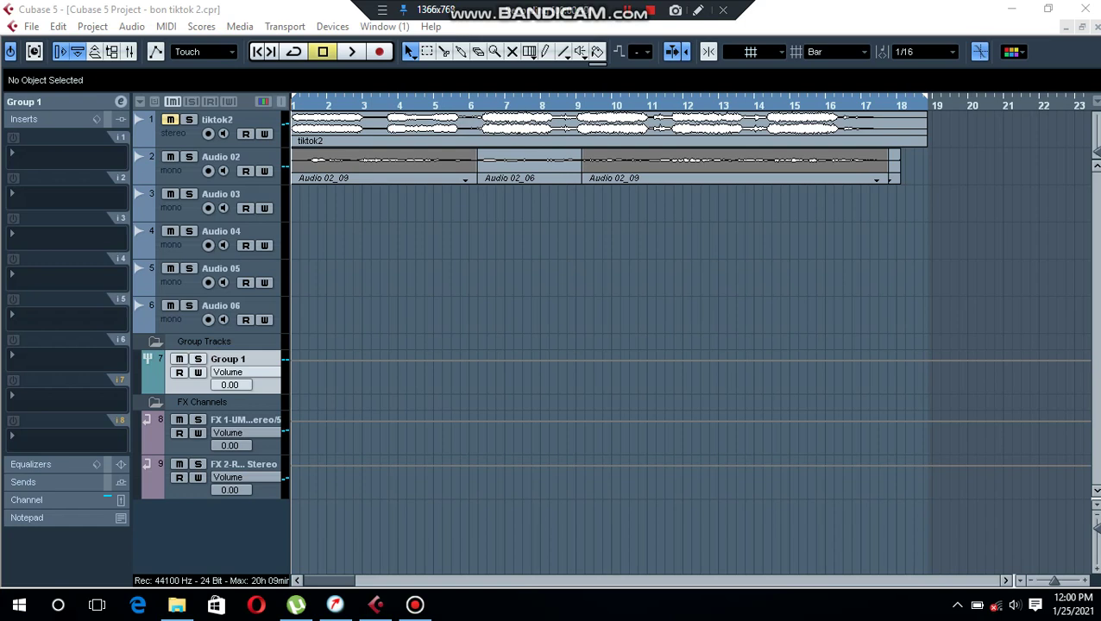
Show the transport controls and set the locators around the last long Audio 02_09 event, with the left locator at 9.1.1.0
key(alt+Tab)
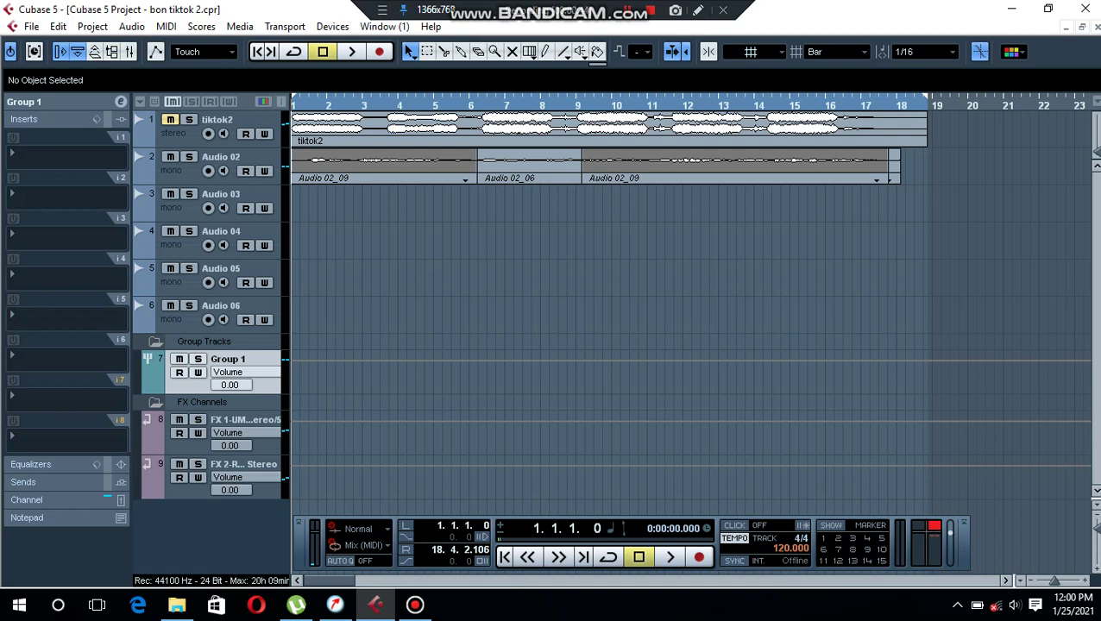
click(734, 164)
key(p)
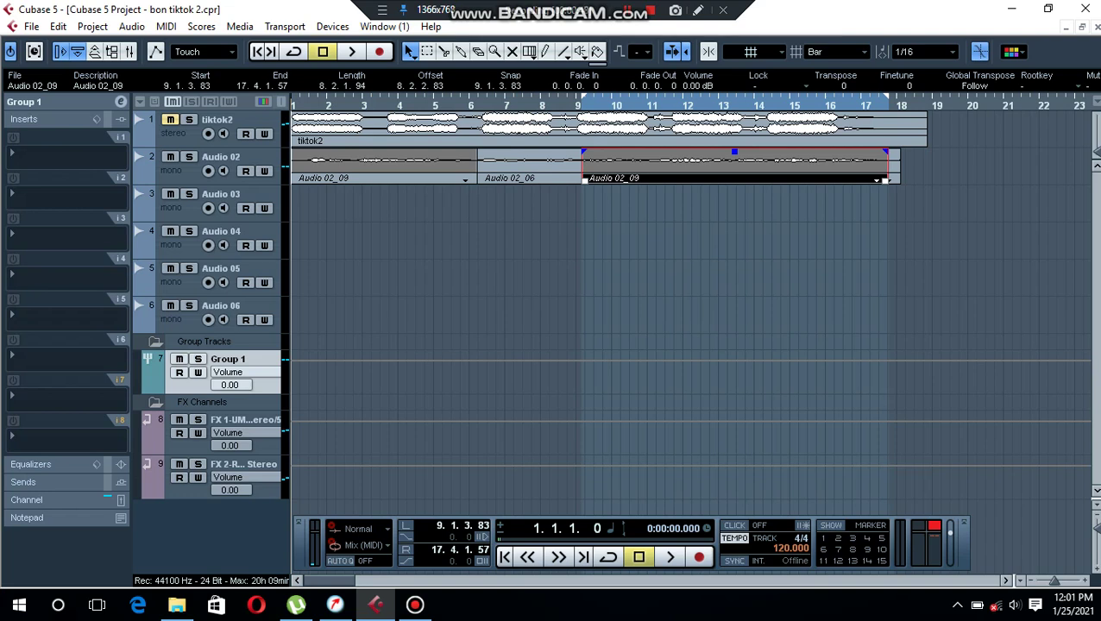
key(j)
drag(583, 98, 577, 99)
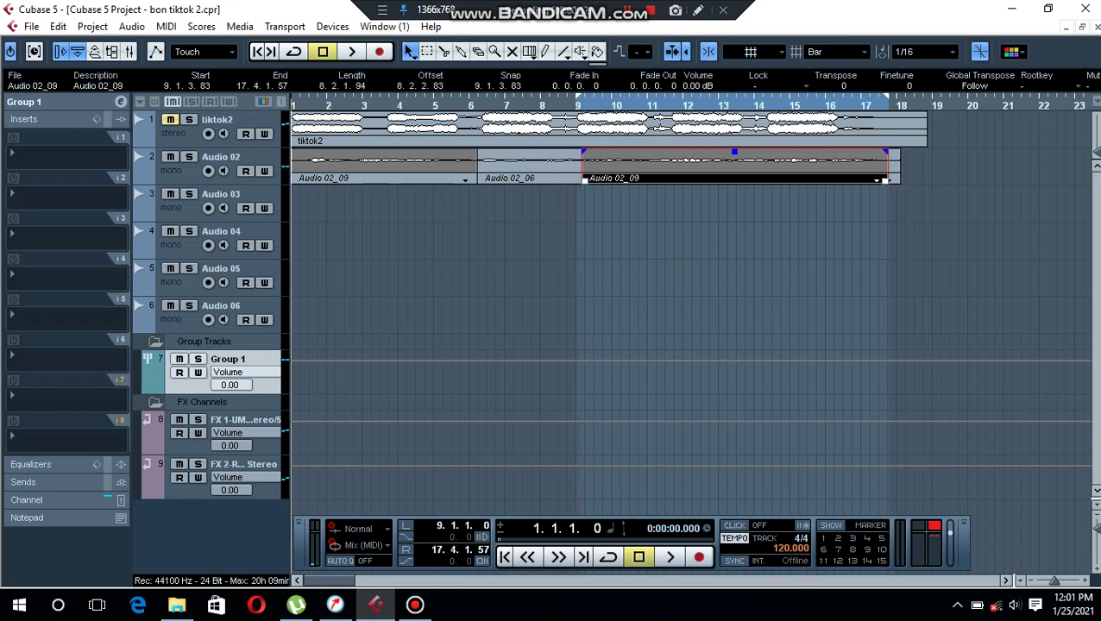
Set the grid type to Beat, move the locators to 9.2.1.0 and 17.2.1.0, and deselect the audio event
click(836, 52)
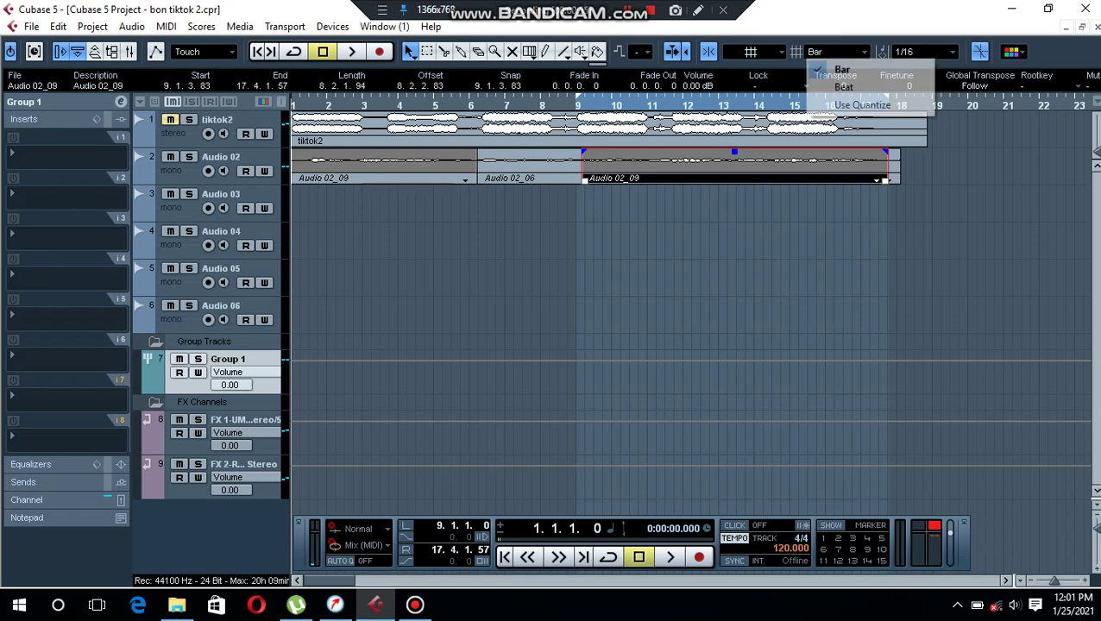
click(843, 87)
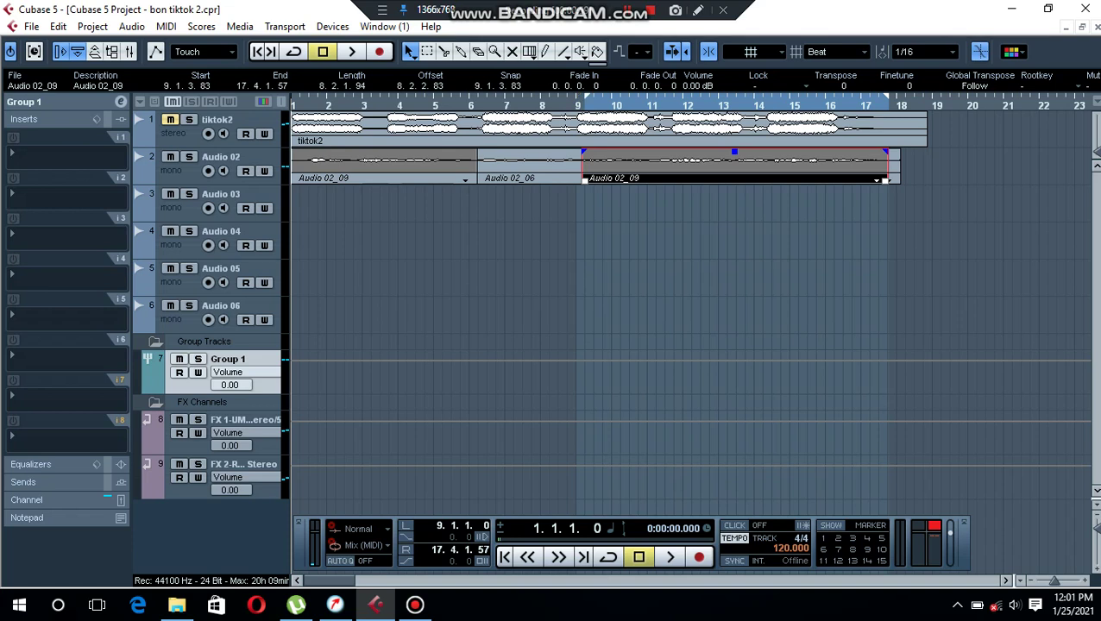
drag(576, 100, 585, 100)
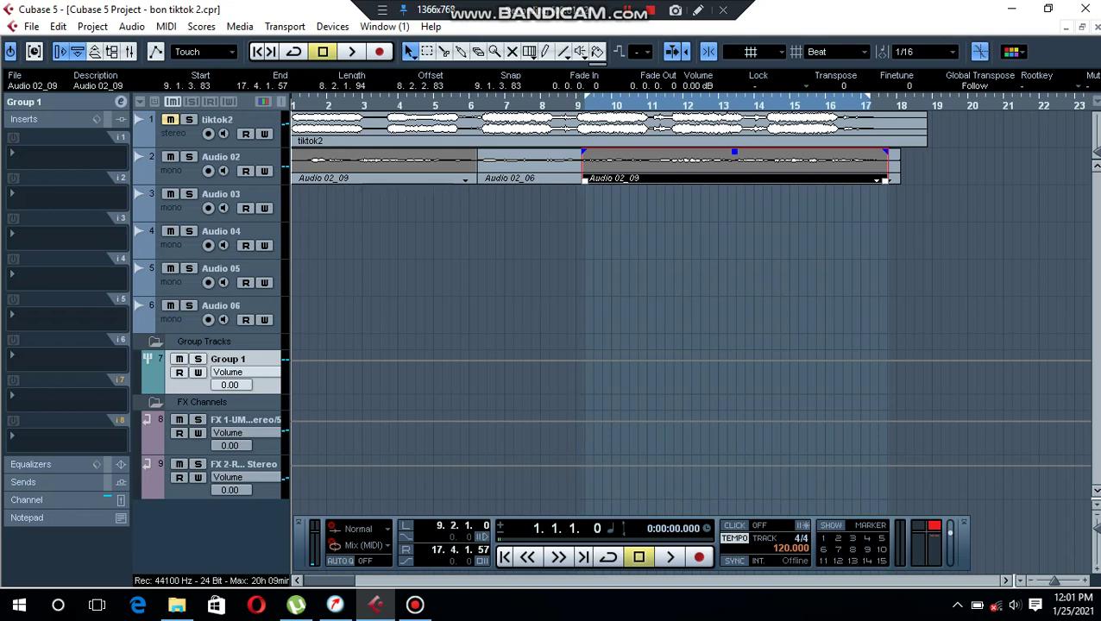
drag(887, 100, 869, 100)
key(ctrl+shift+a)
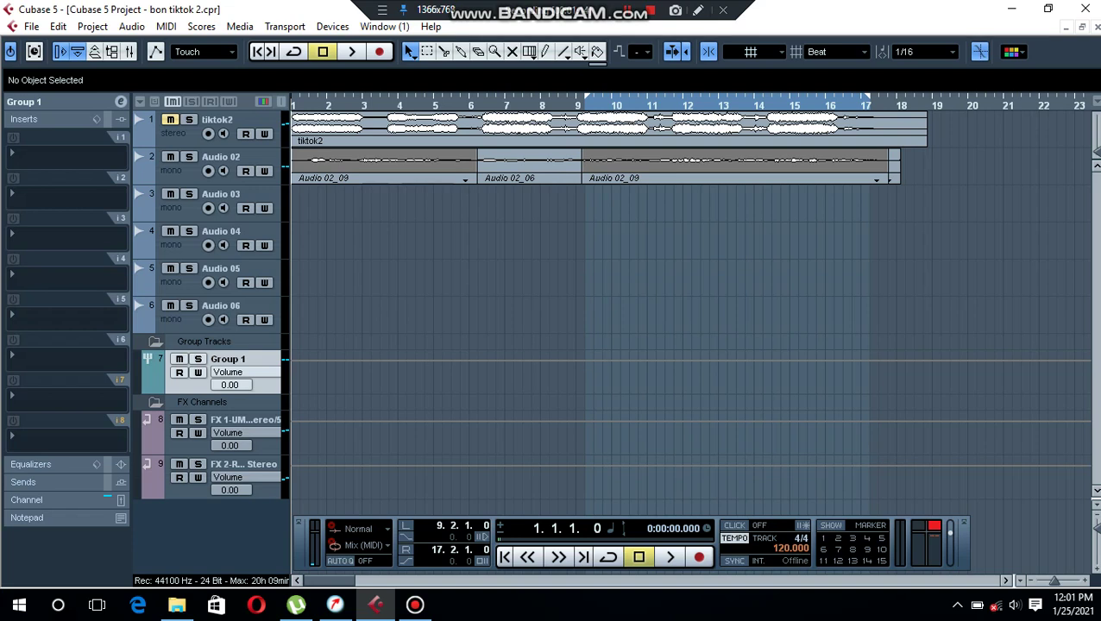
Turn on cycle playback, set the right locator to 17.1.1.0, and audition the loop from the left locator
key(KP_Divide)
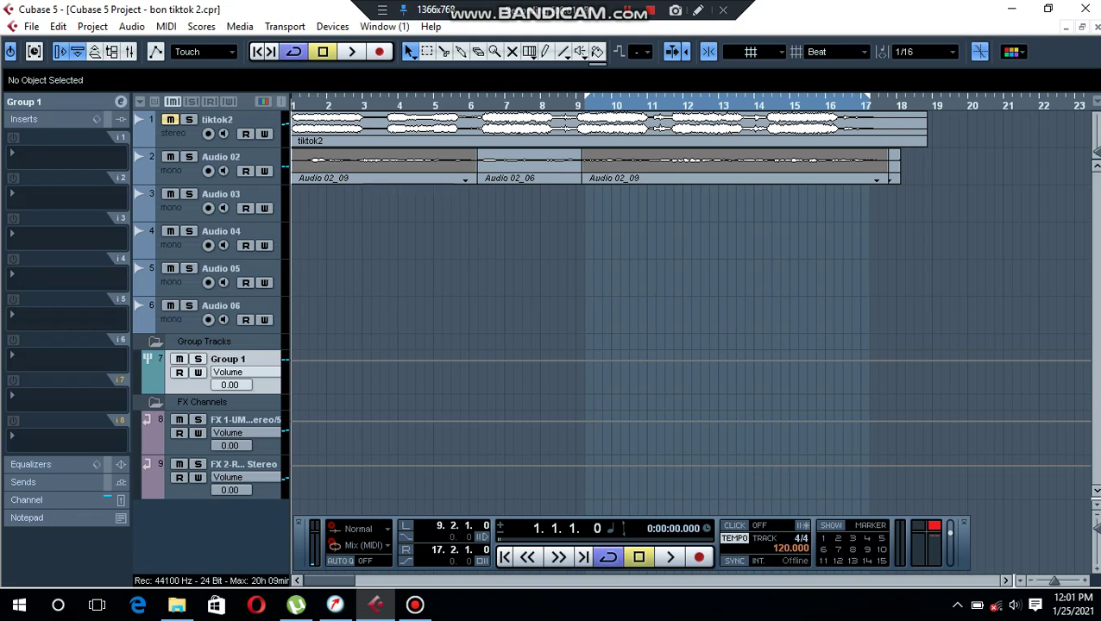
key(KP_1)
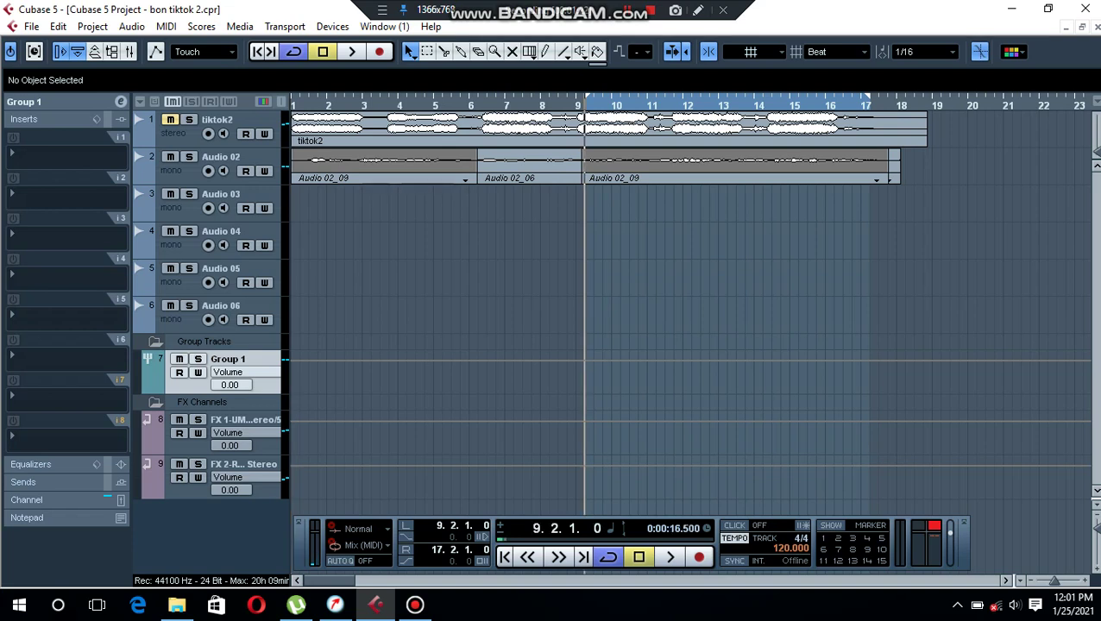
key(space)
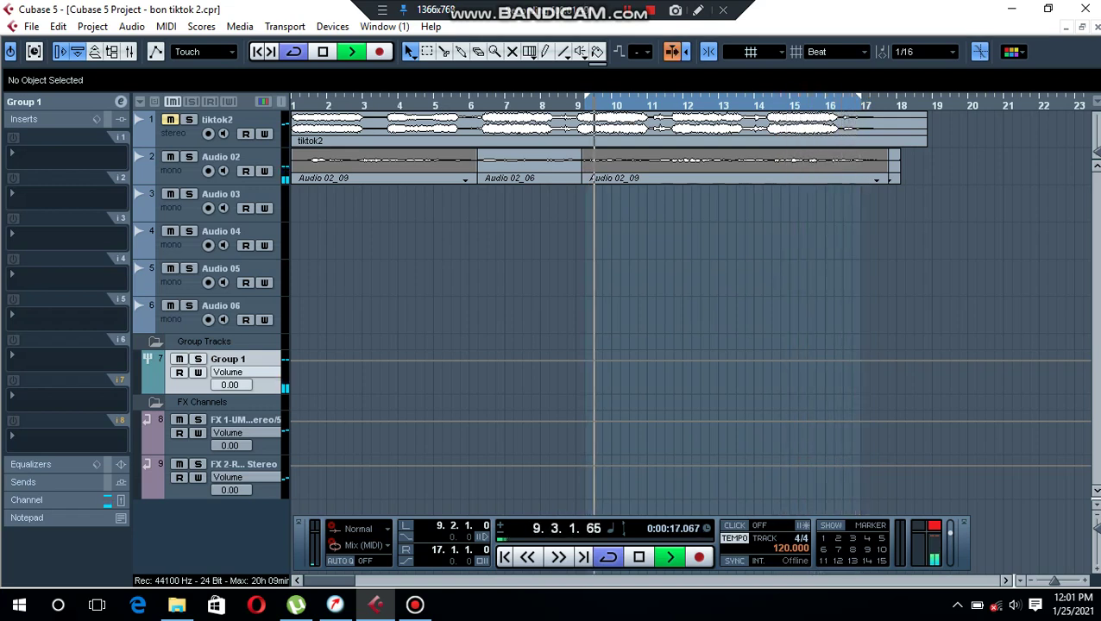
key(space)
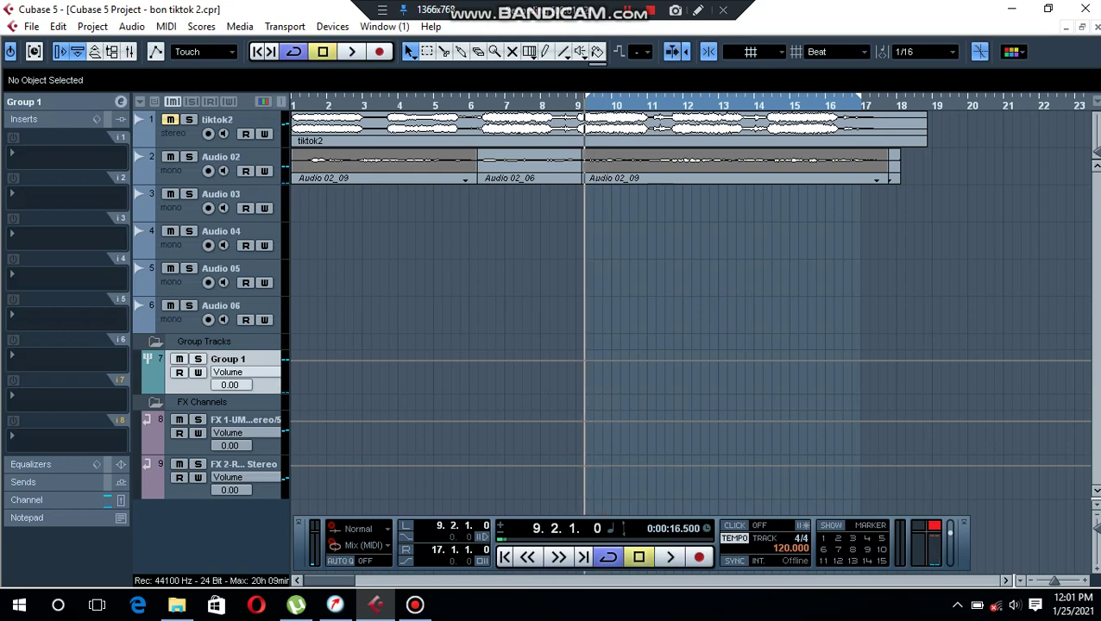
Open the Group 1 channel settings and load LiquidCompressor into the first insert slot
click(121, 101)
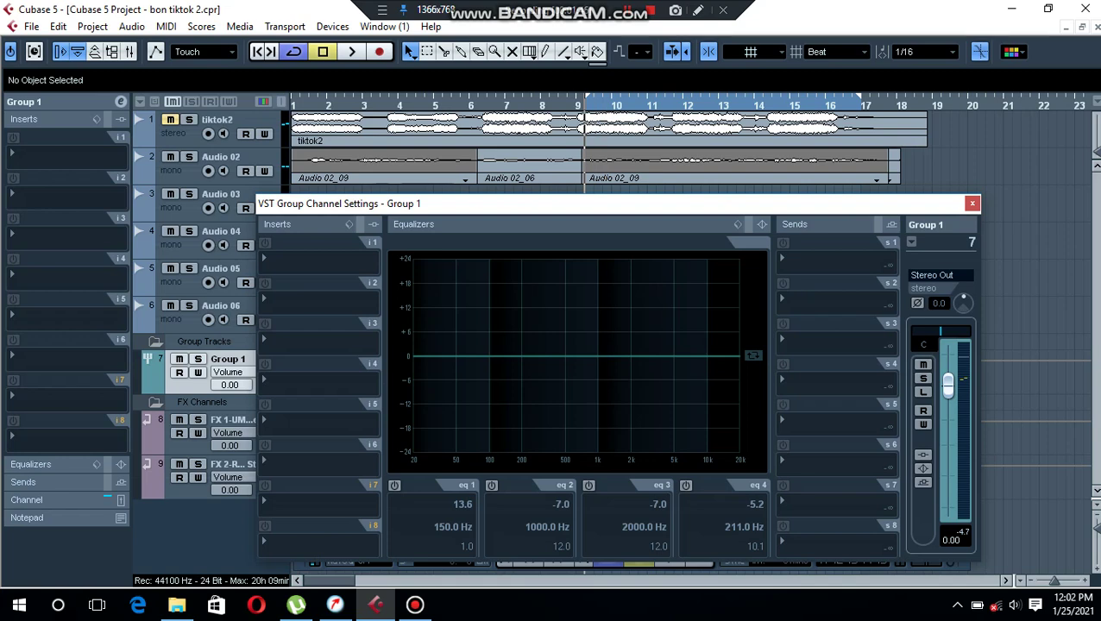
drag(481, 204, 517, 132)
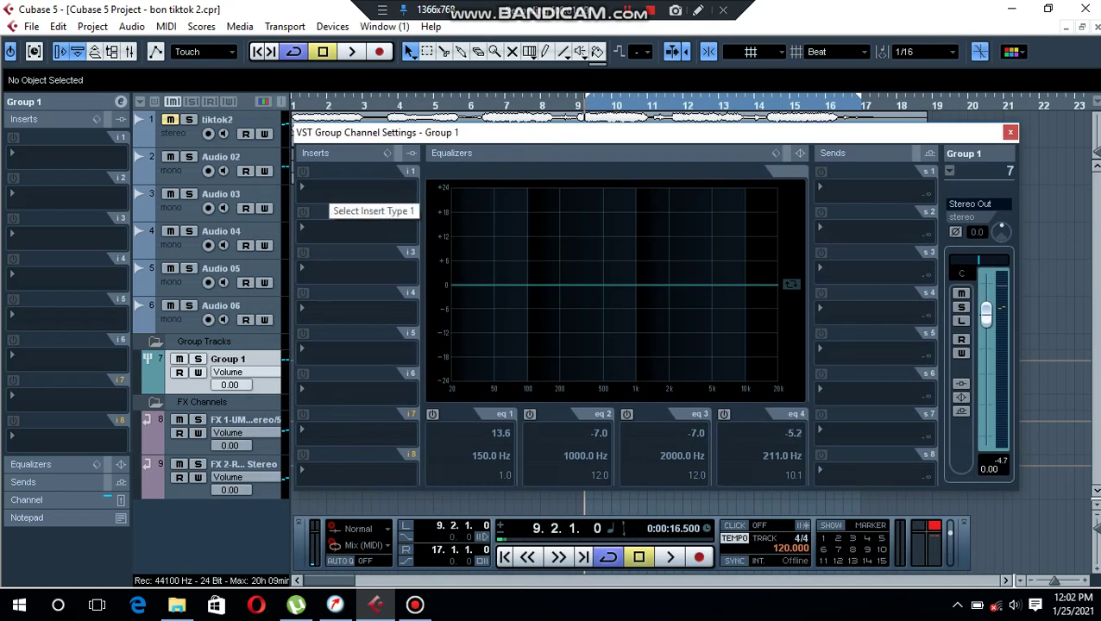
click(349, 223)
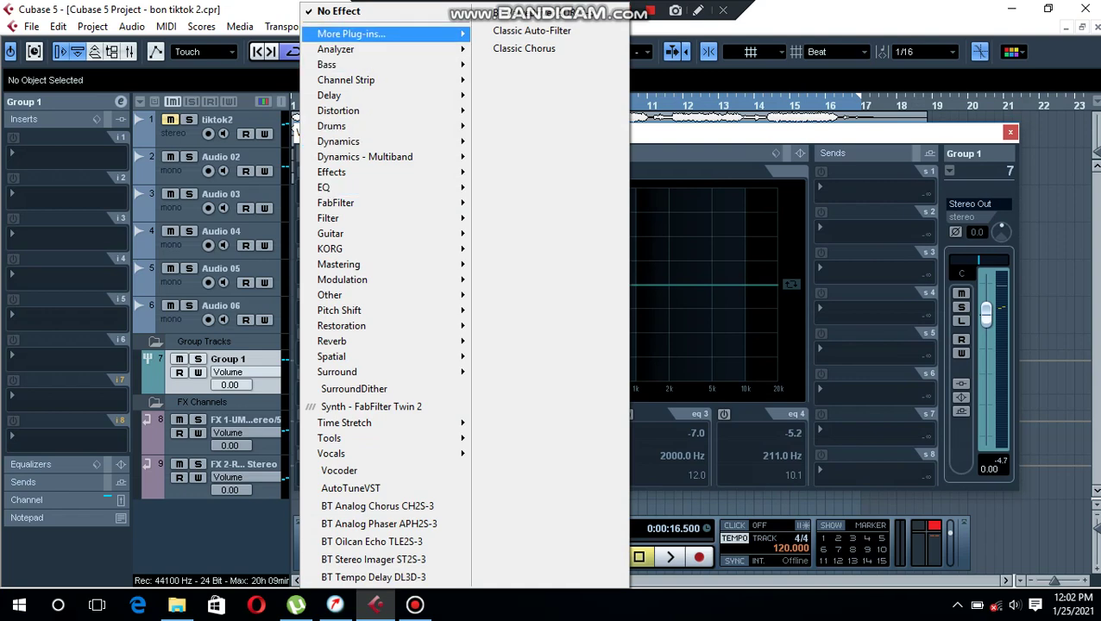
mouse_move(351, 34)
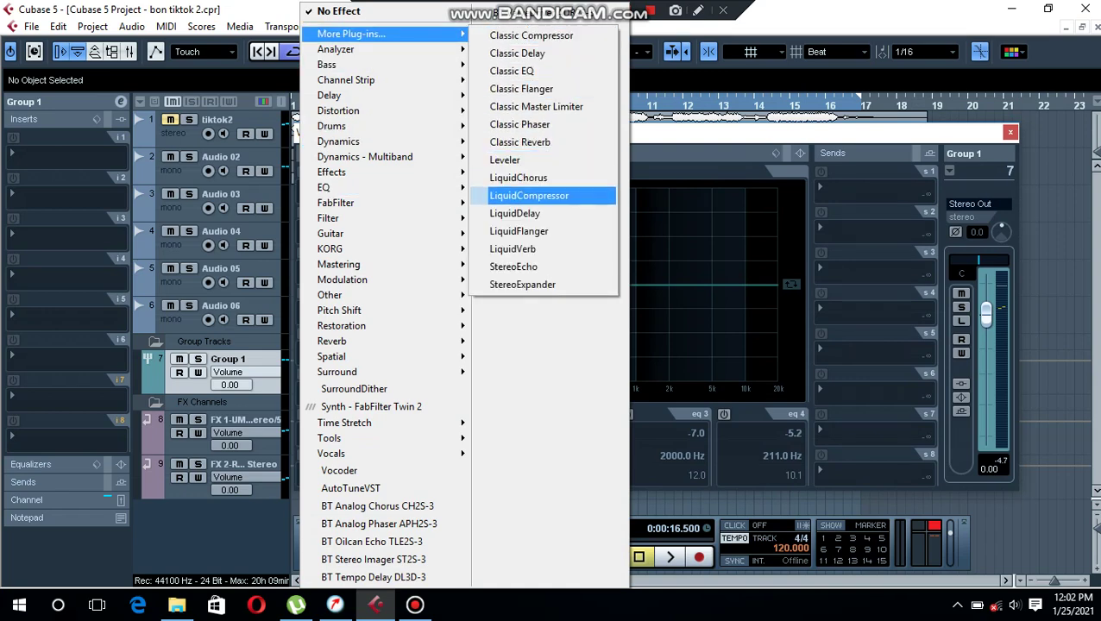
click(529, 195)
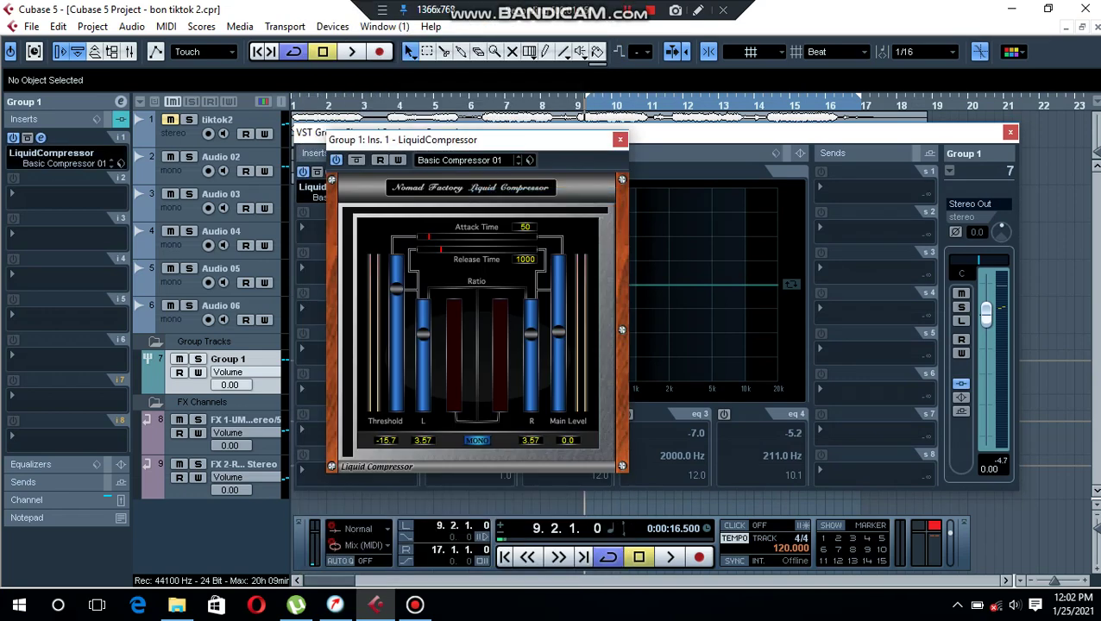
While the loop plays, set the LiquidCompressor threshold to -20.2 and main level to 0.7, and close the plug-in
key(space)
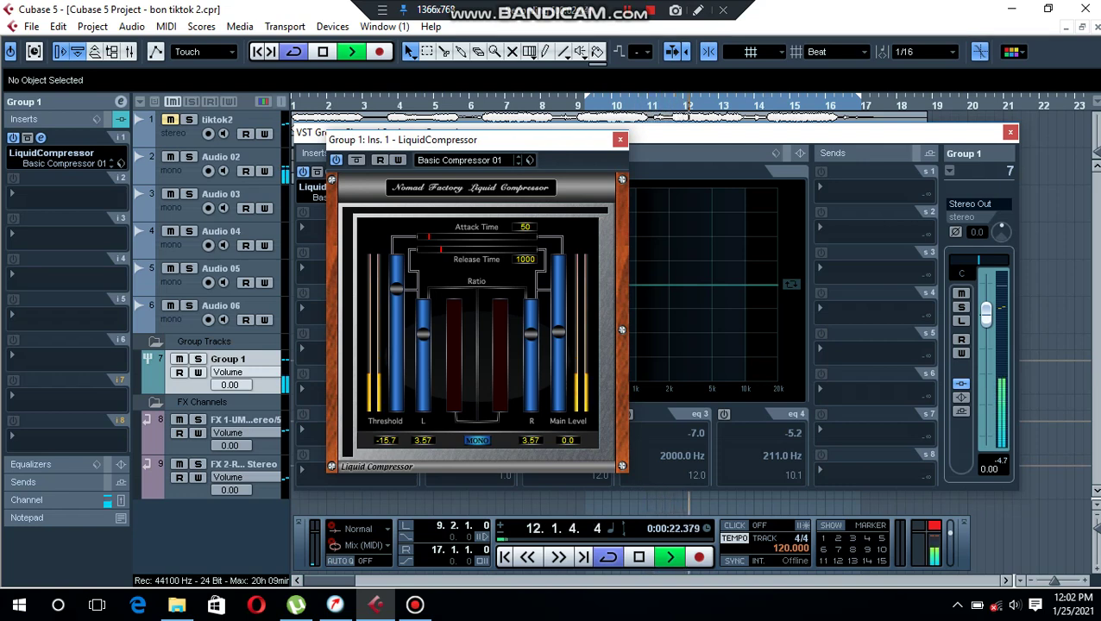
drag(396, 289, 396, 283)
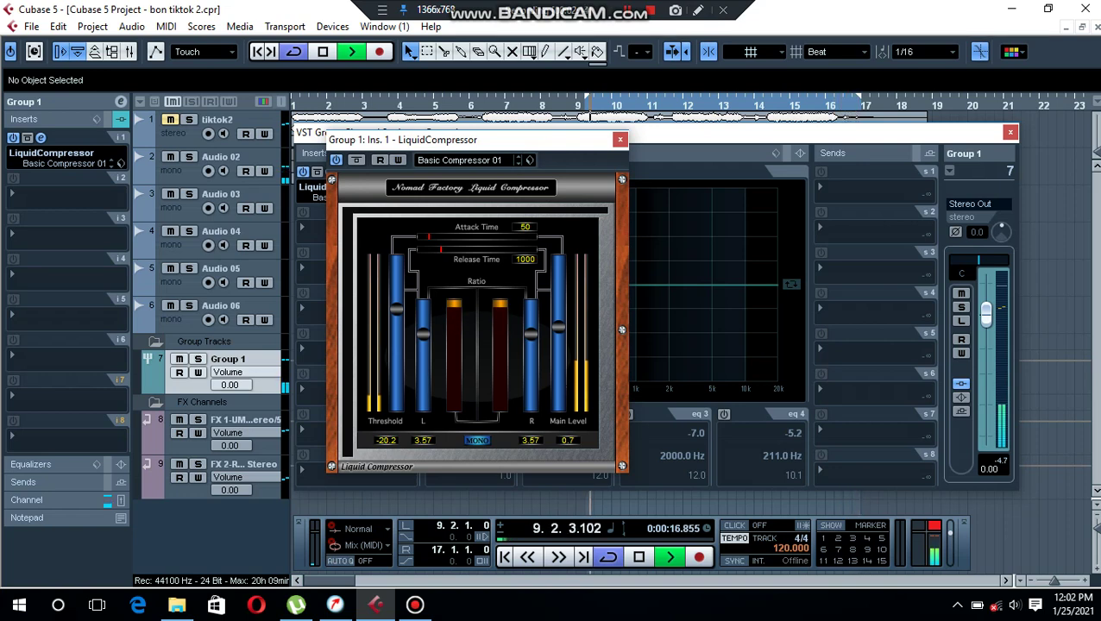
key(alt+F4)
key(space)
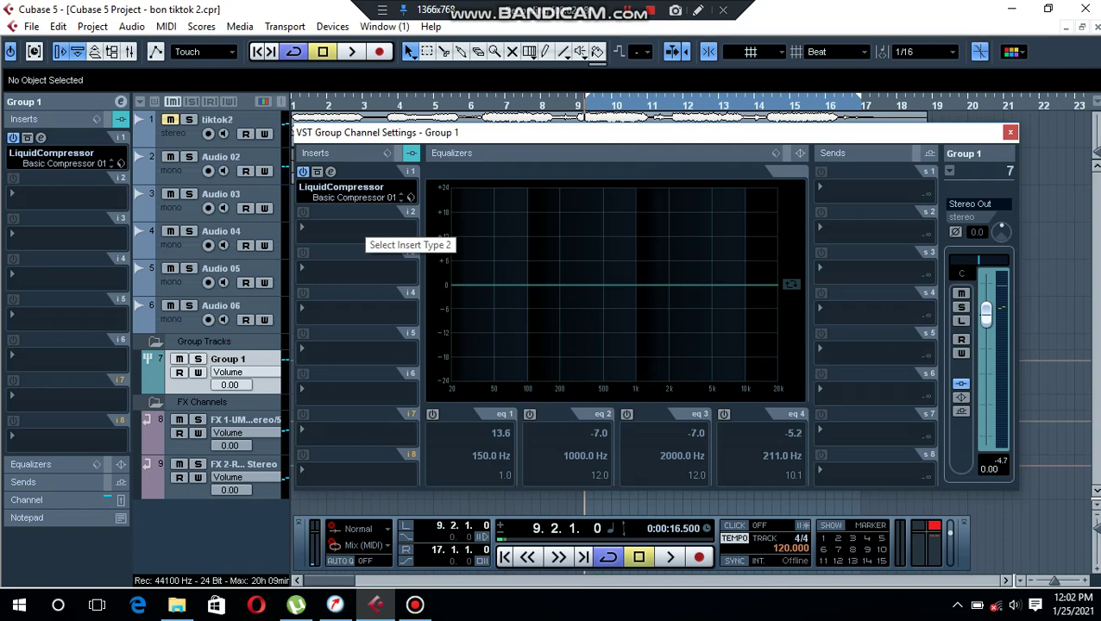
Load JJP-Vocals Stereo into the second insert slot of Group 1 and move its window clear of the insert list
click(361, 229)
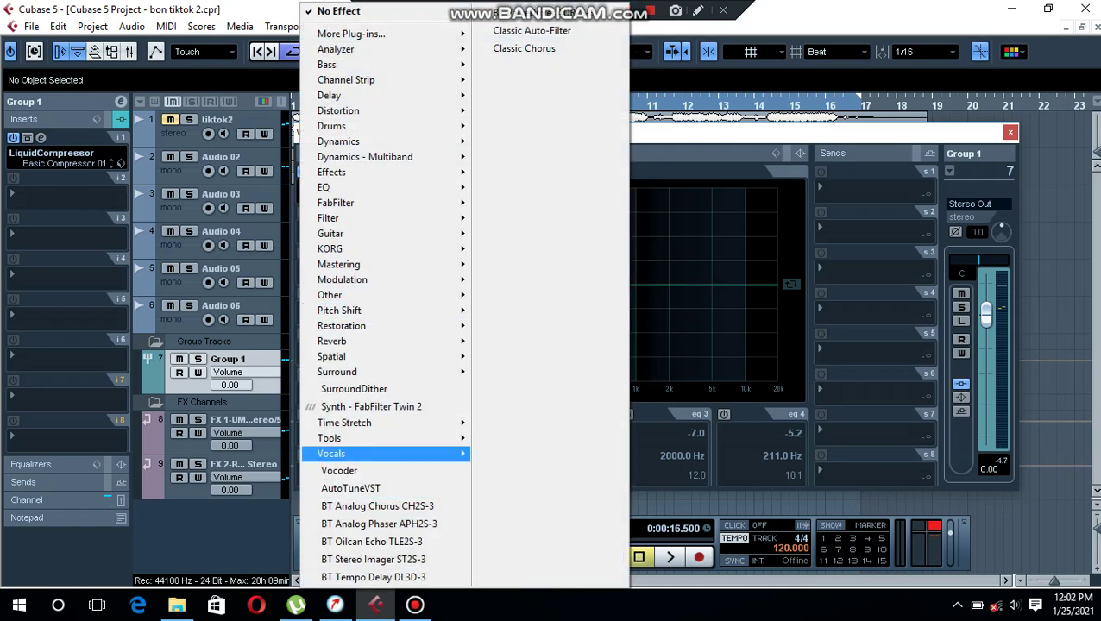
mouse_move(337, 453)
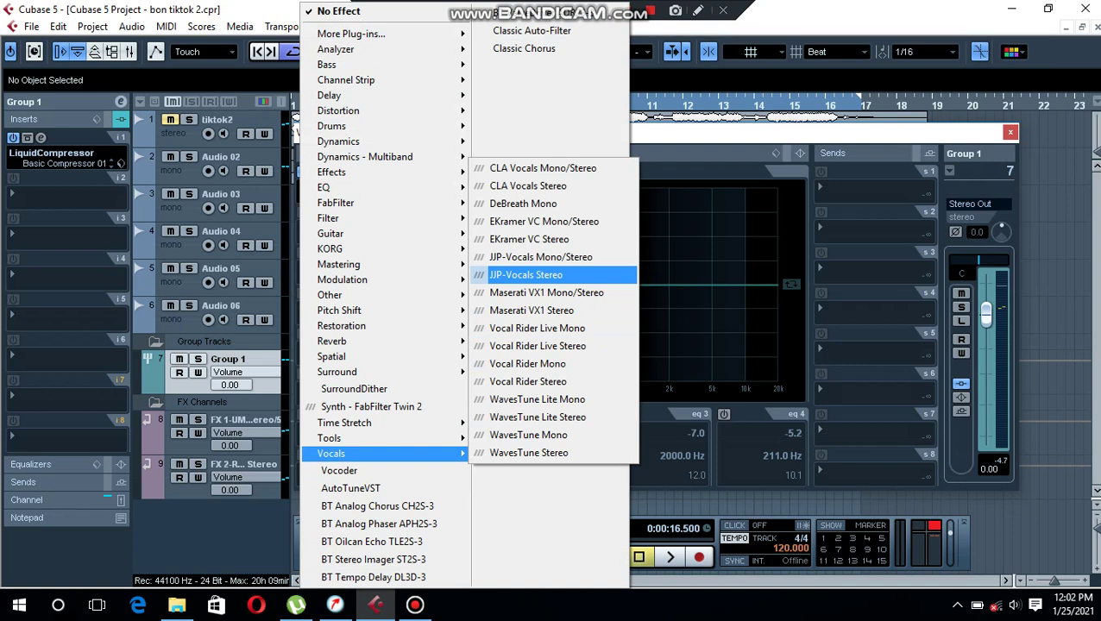
click(525, 275)
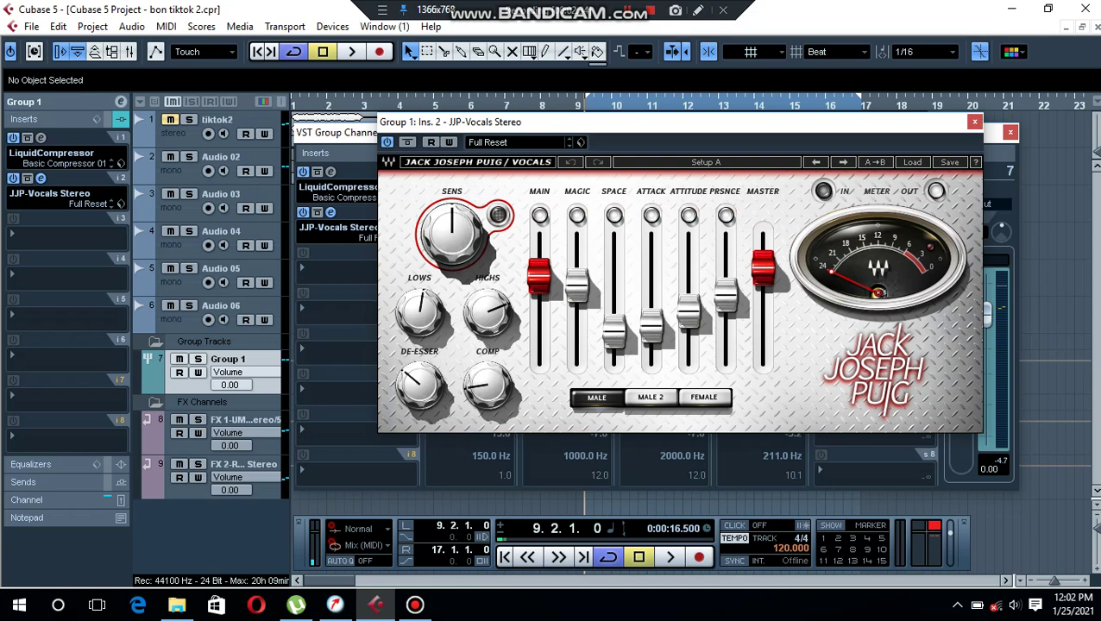
drag(637, 126, 529, 158)
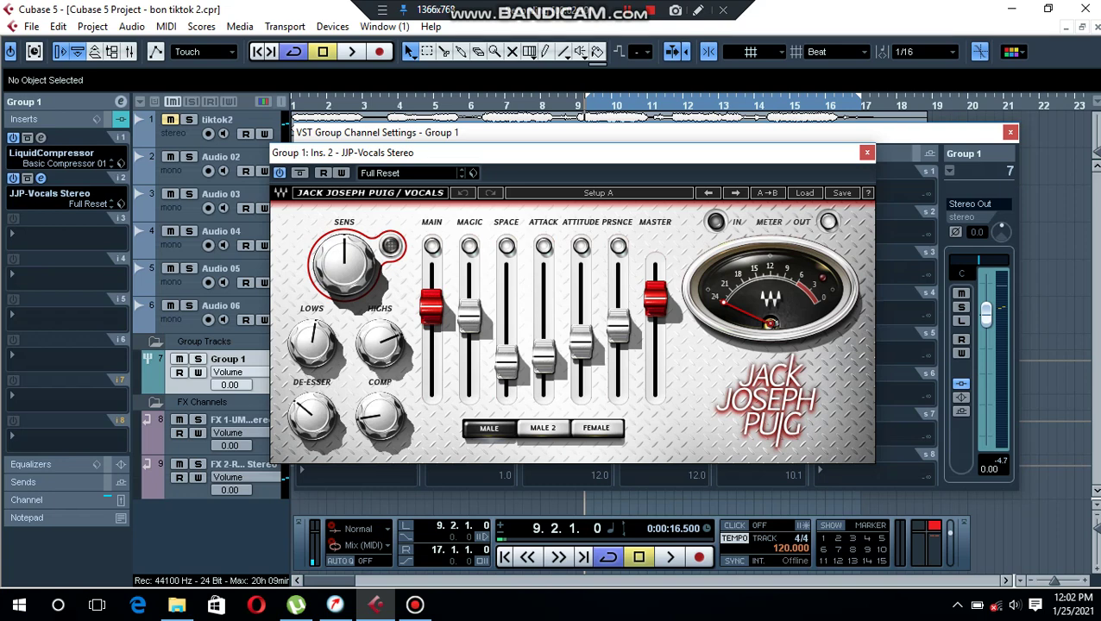
mouse_move(313, 417)
mouse_move(507, 363)
Compare the playing loop with JJP-Vocals switched off and on, and raise its Magic fader slightly
click(13, 177)
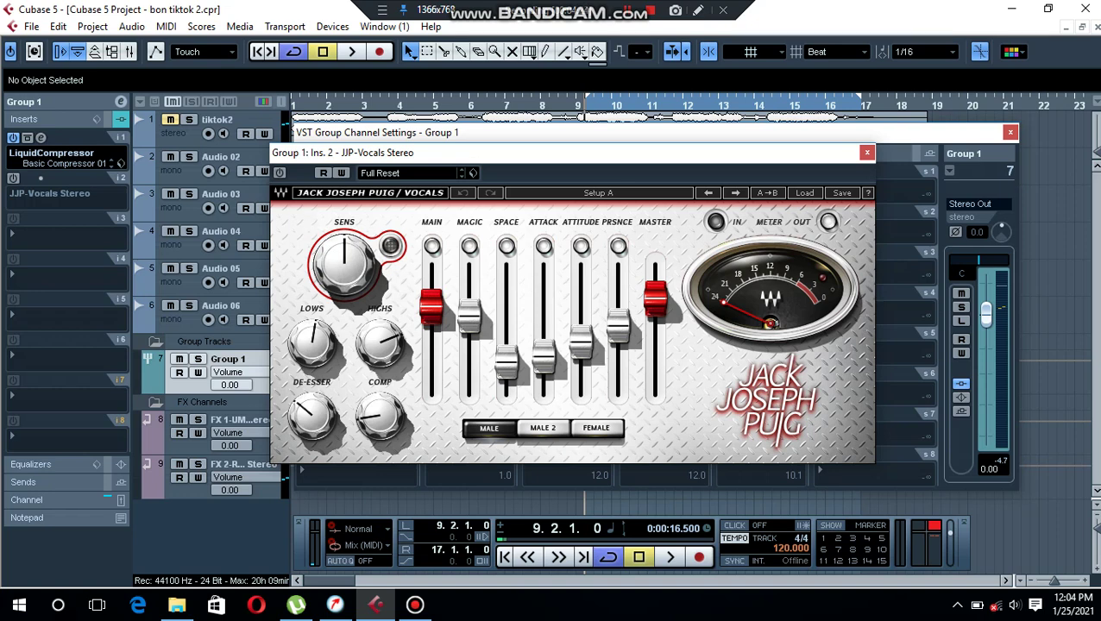
key(space)
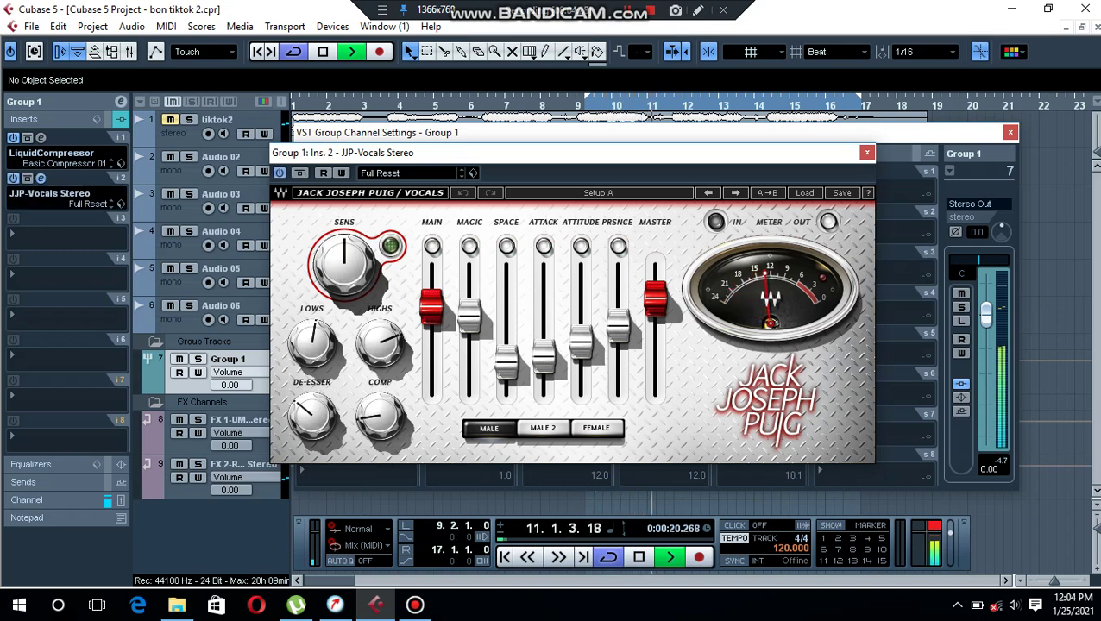
drag(469, 318, 469, 309)
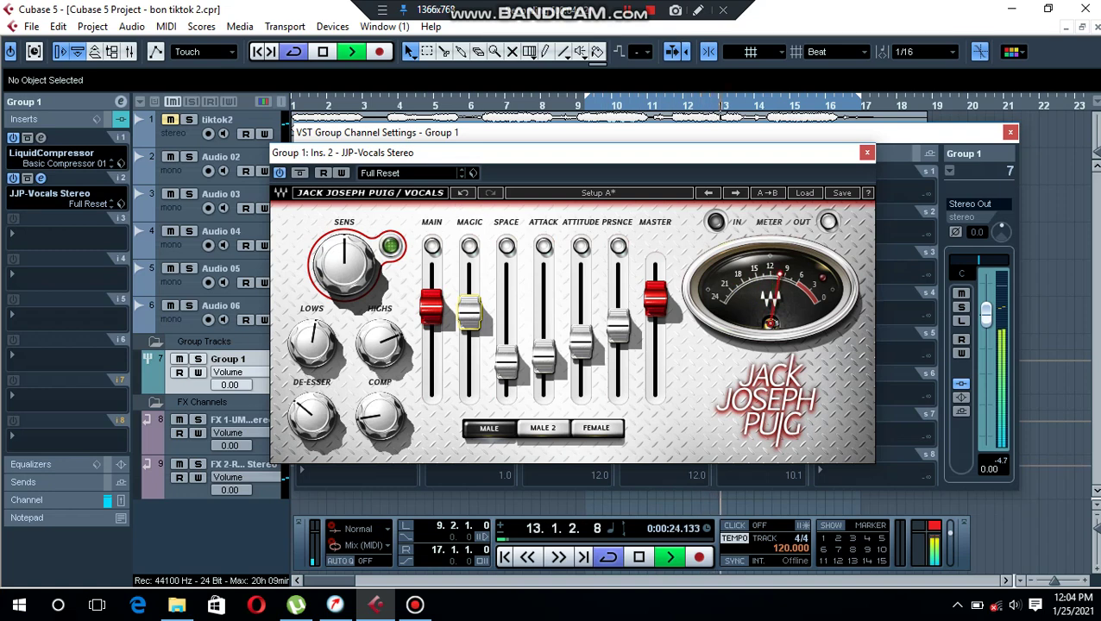
Sweep the JJP-Vocals De-Esser to its maximum and minimum, and settle it between the middle and maximum
drag(312, 417, 311, 353)
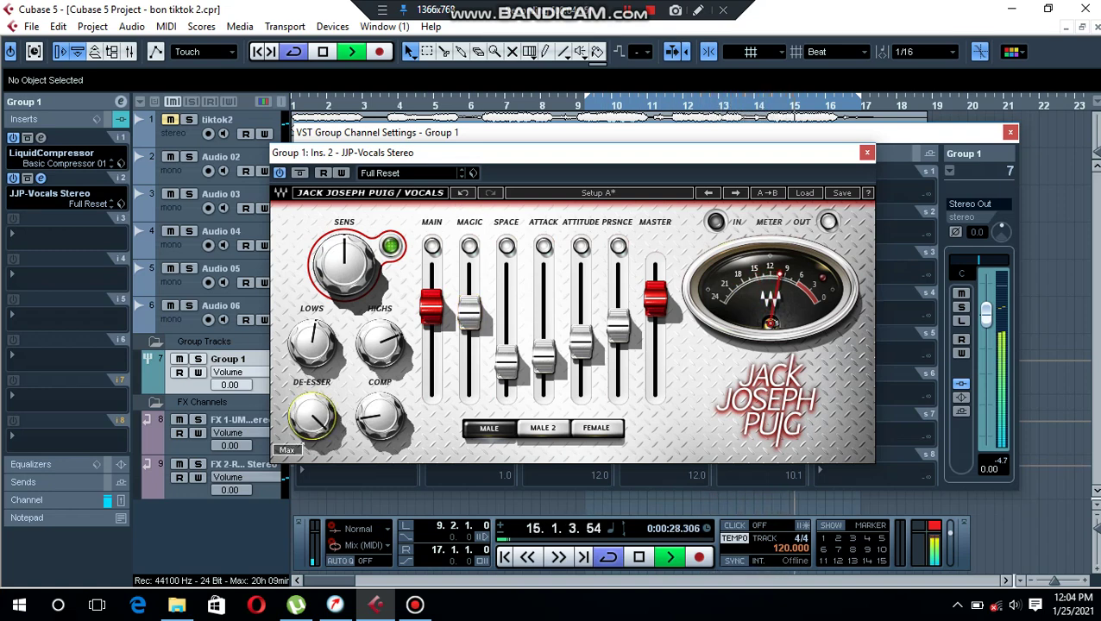
drag(311, 417, 311, 479)
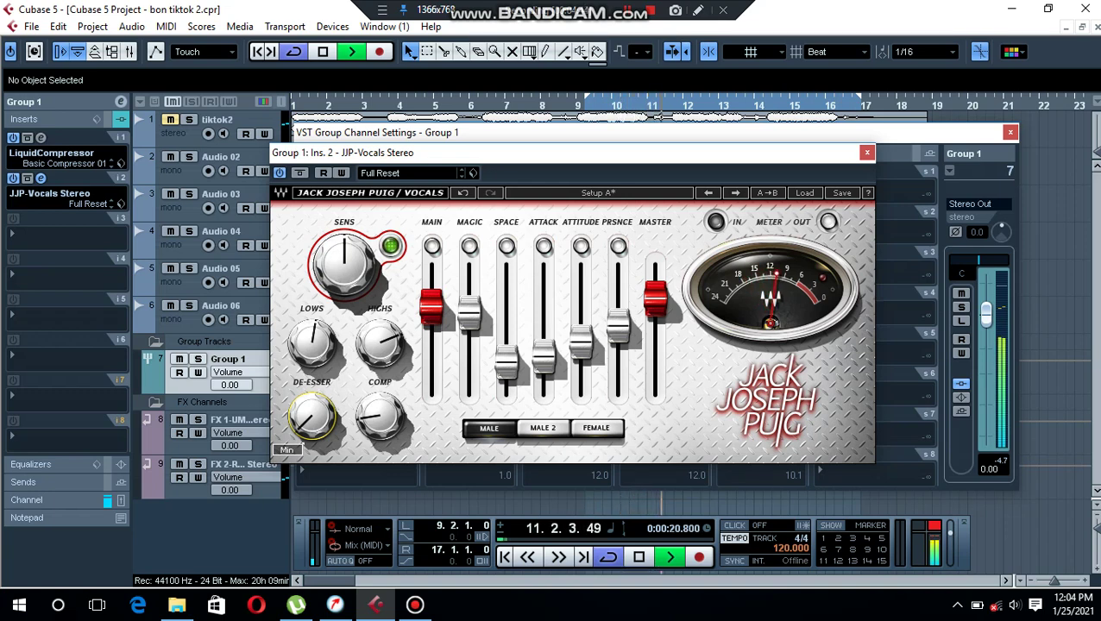
drag(312, 416, 313, 382)
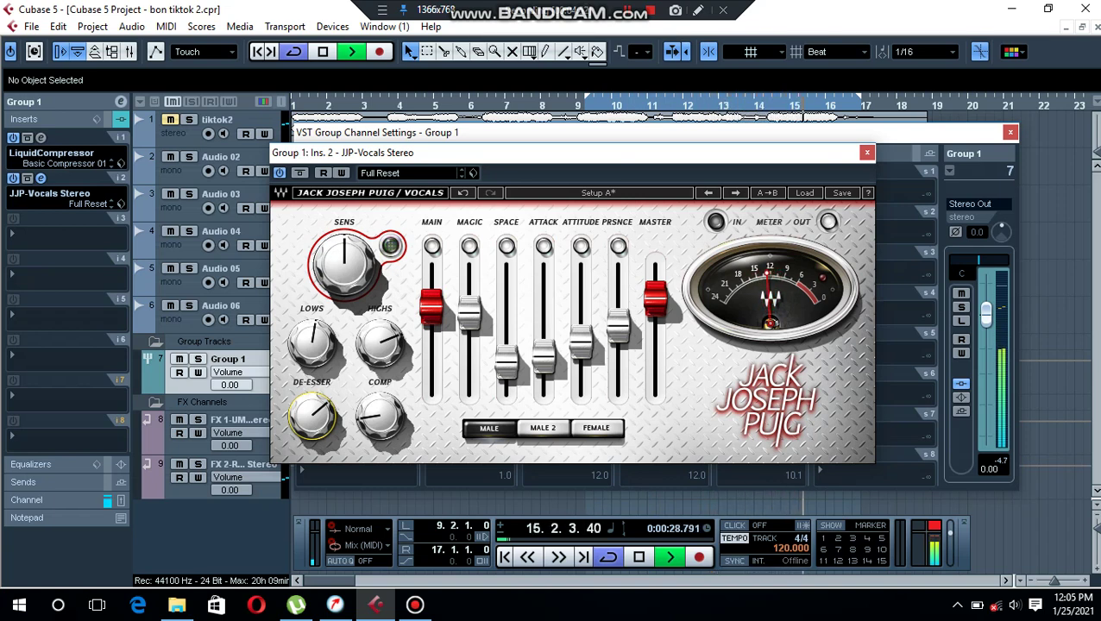
Raise the Space and Attack faders slightly, lower Presence a little, increase Comp in JJP-Vocals, and stop playback
mouse_move(618, 328)
mouse_down()
mouse_move(618, 281)
mouse_move(618, 321)
mouse_up()
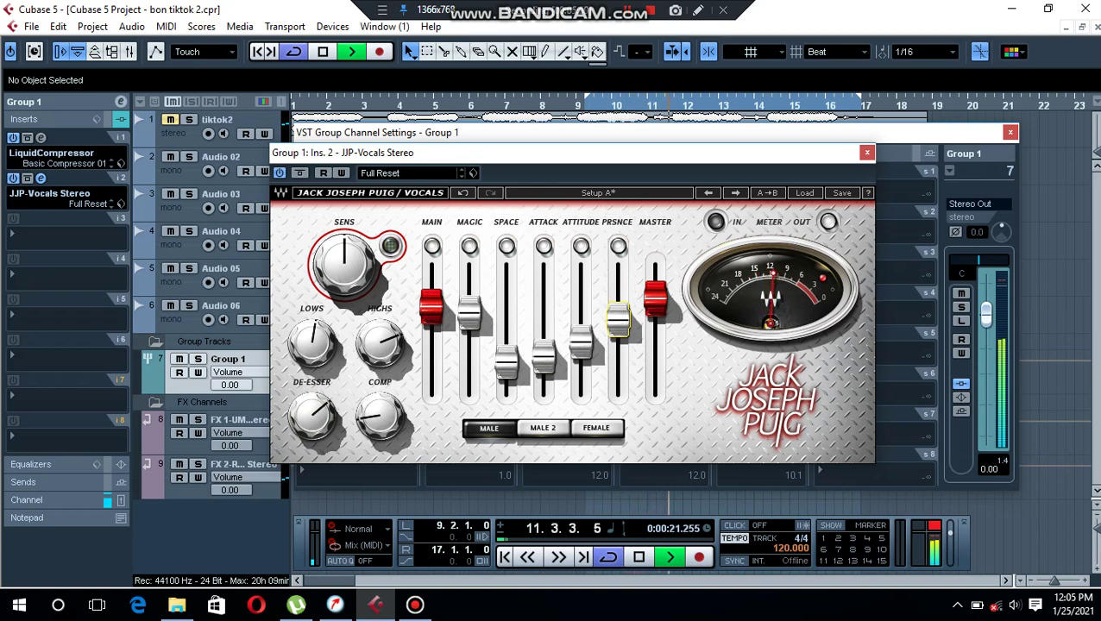
drag(507, 359, 618, 331)
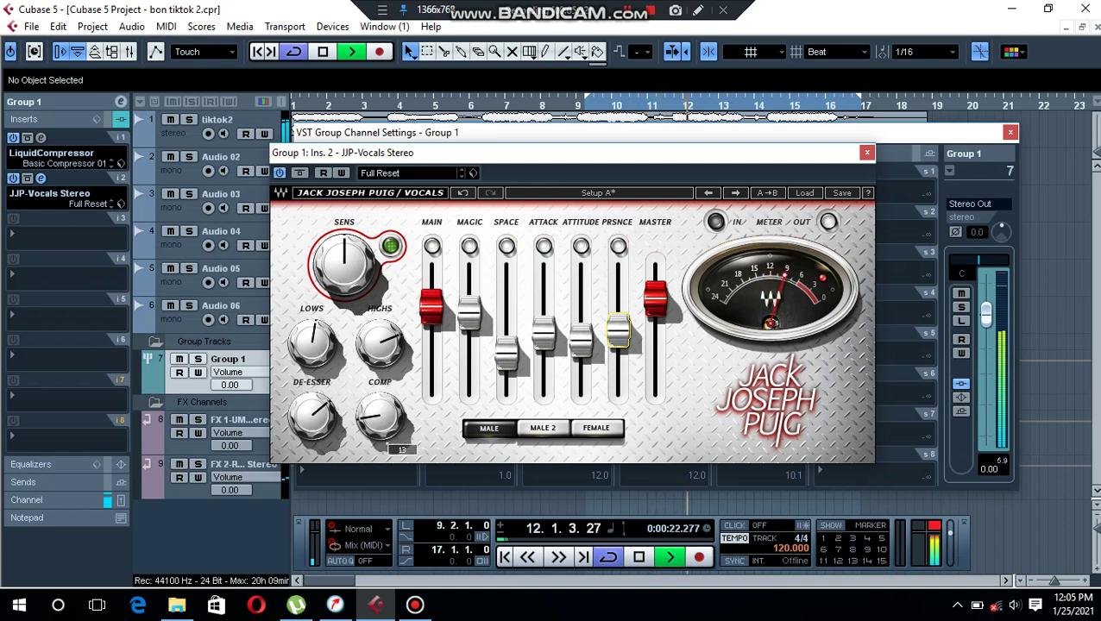
drag(380, 417, 380, 399)
scroll(380, 417, up, 3)
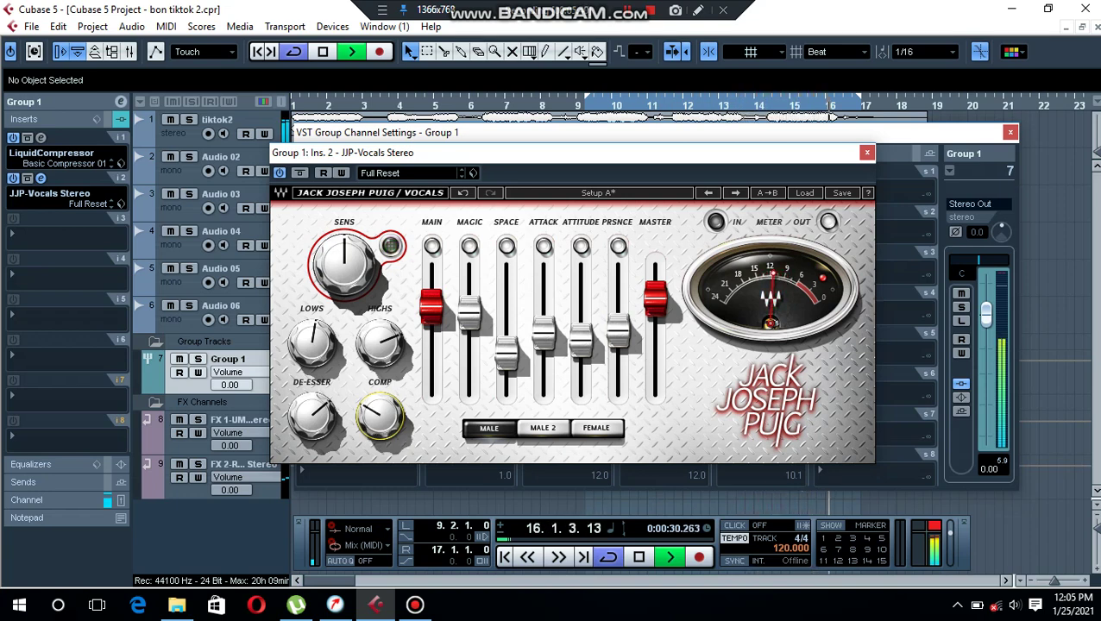
key(space)
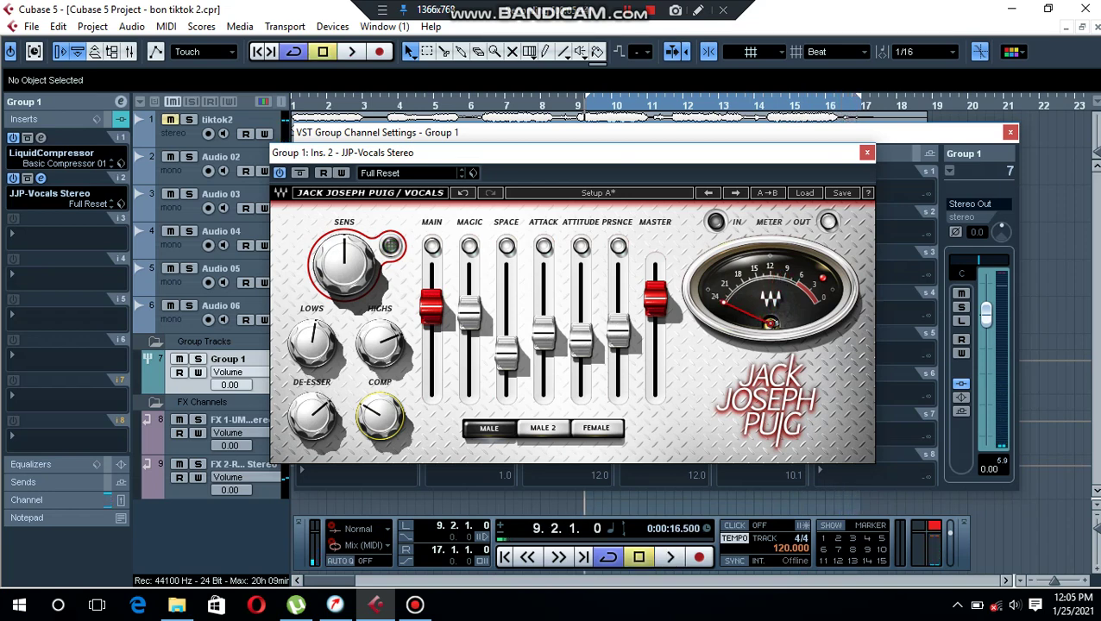
Reposition the JJP-Vocals window and raise its Space fader to 12.0
drag(491, 157, 474, 134)
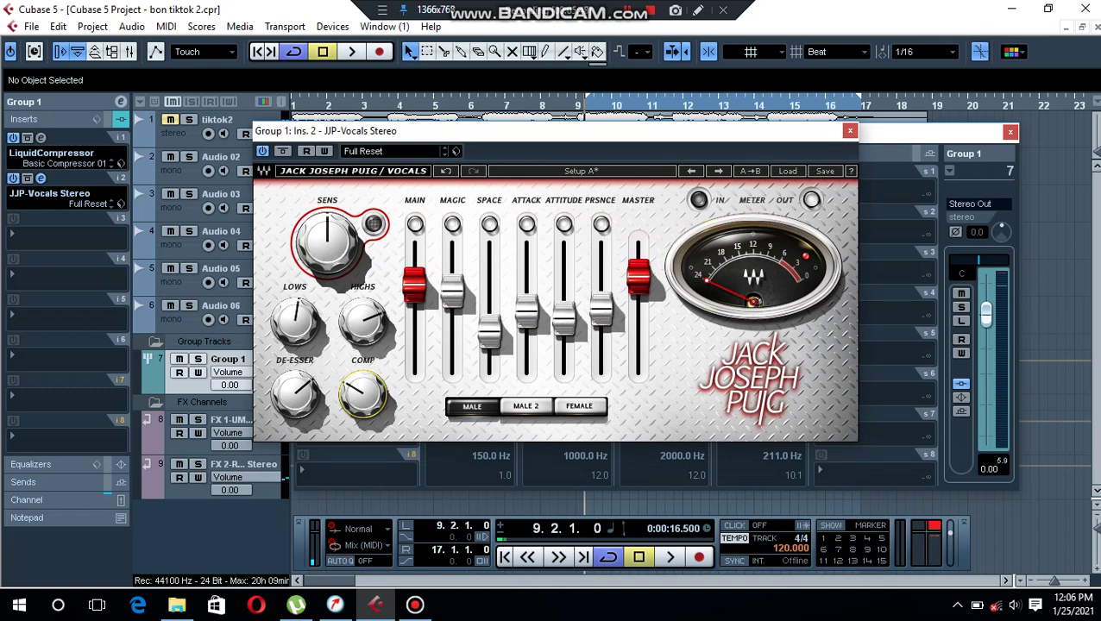
drag(489, 331, 490, 260)
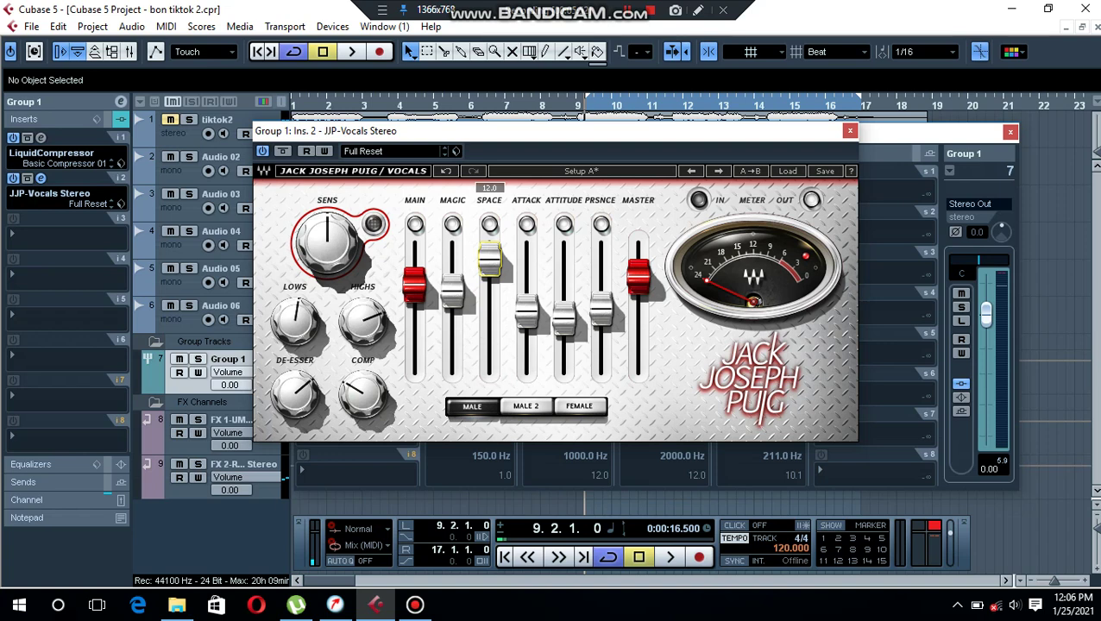
Lower the JJP-Vocals Space fader to about -6 during playback, stop, and bring the fader down close to its minimum
key(space)
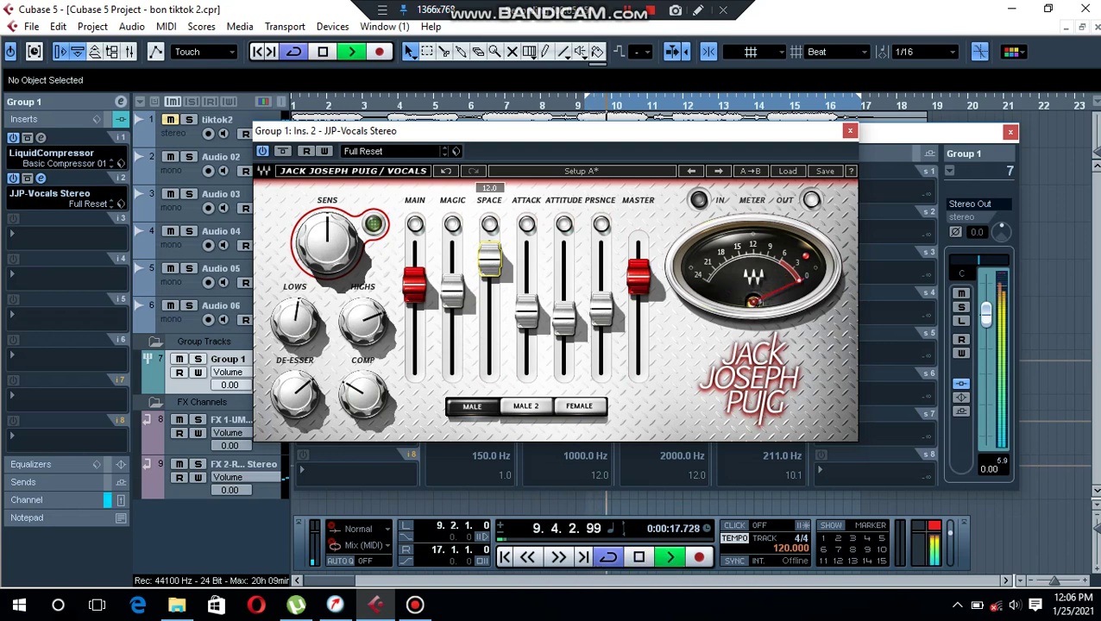
drag(489, 260, 489, 290)
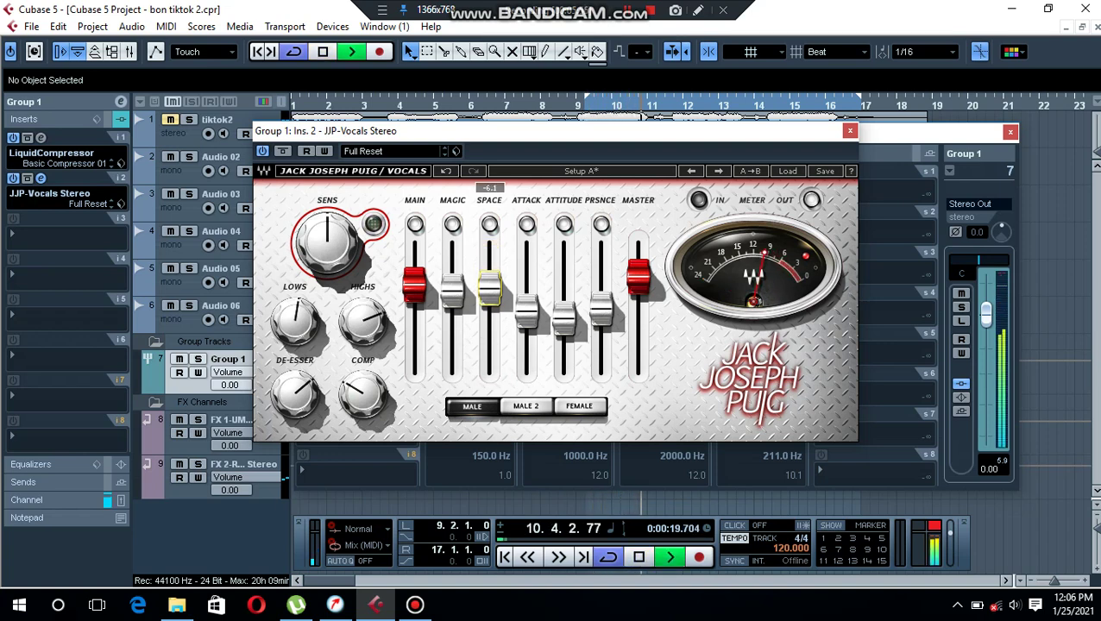
key(space)
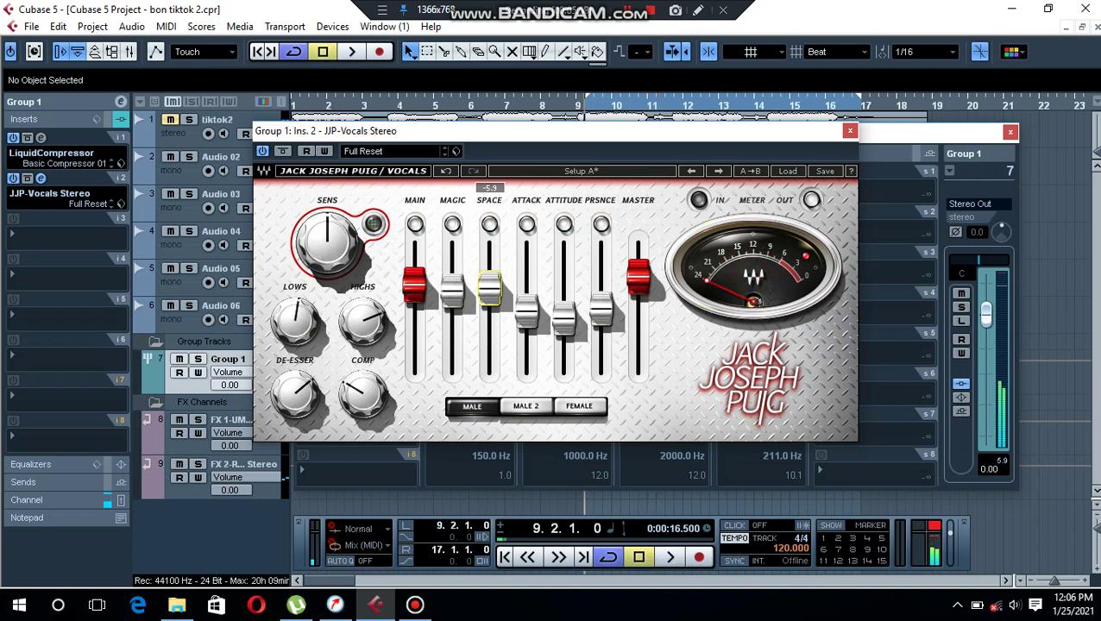
drag(490, 289, 489, 342)
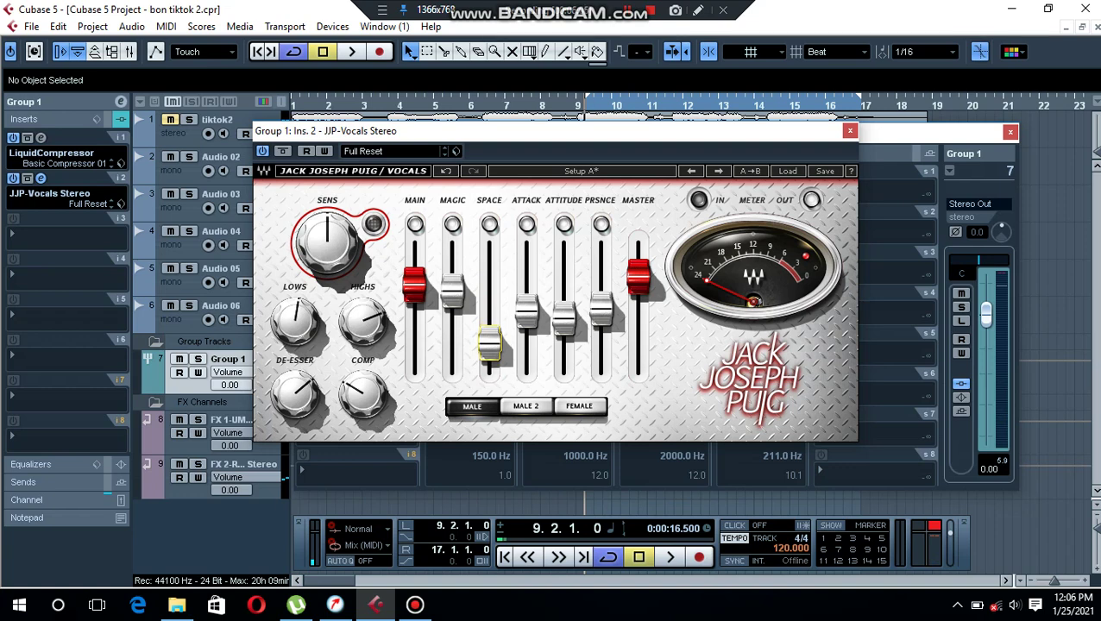
Raise the JJP-Vocals Presence fader to -13.2 while the loop plays, and stop playback
mouse_move(602, 309)
key(space)
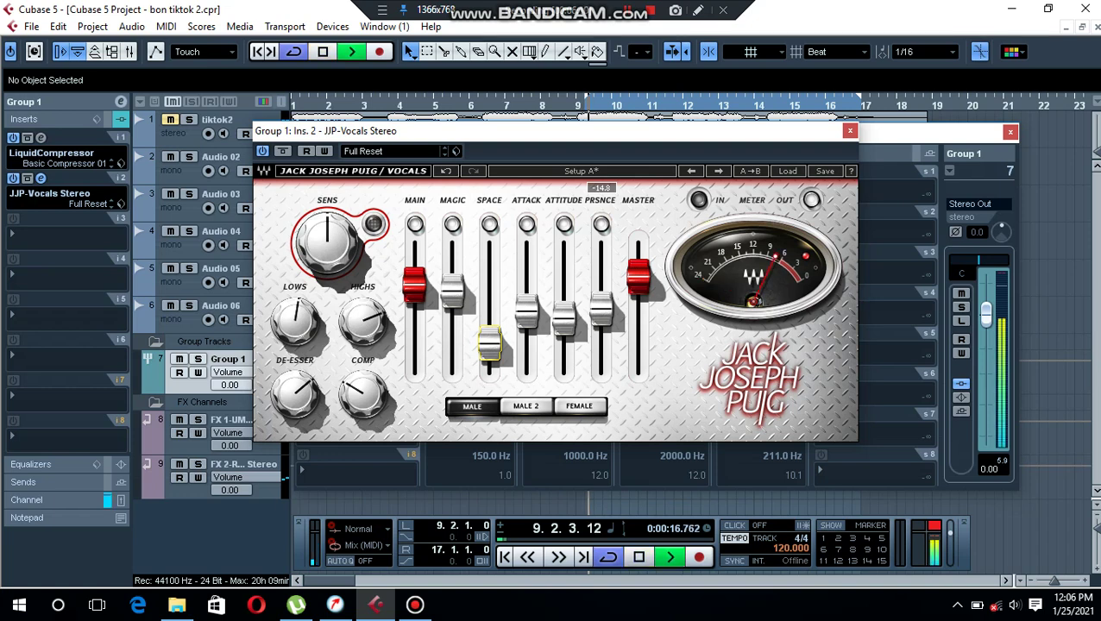
mouse_move(602, 311)
mouse_down()
mouse_move(602, 272)
mouse_move(602, 302)
mouse_up()
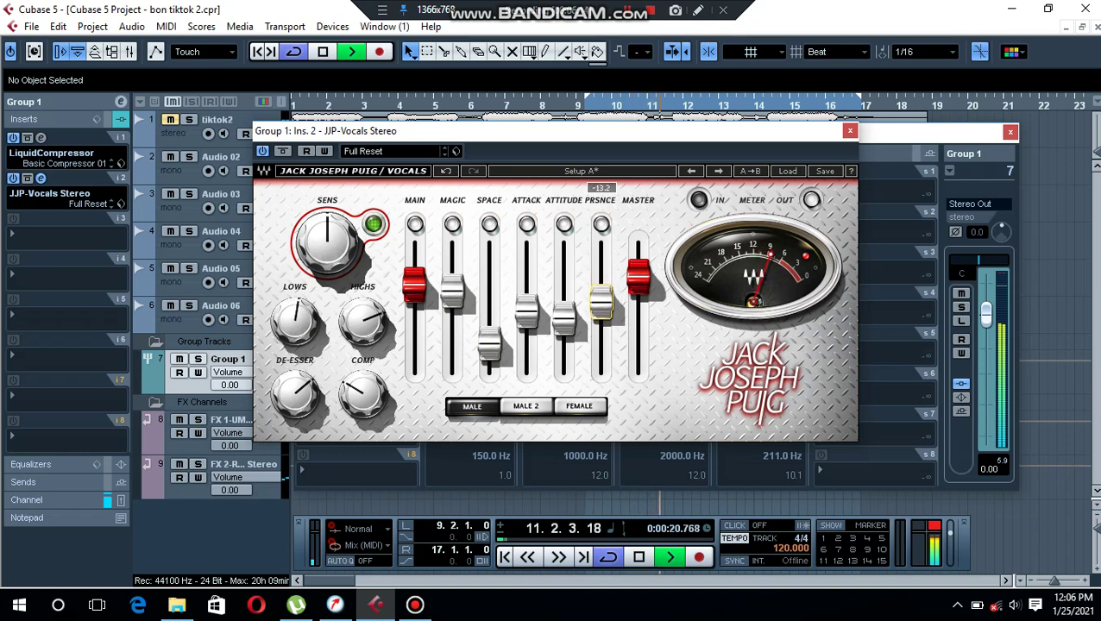
key(space)
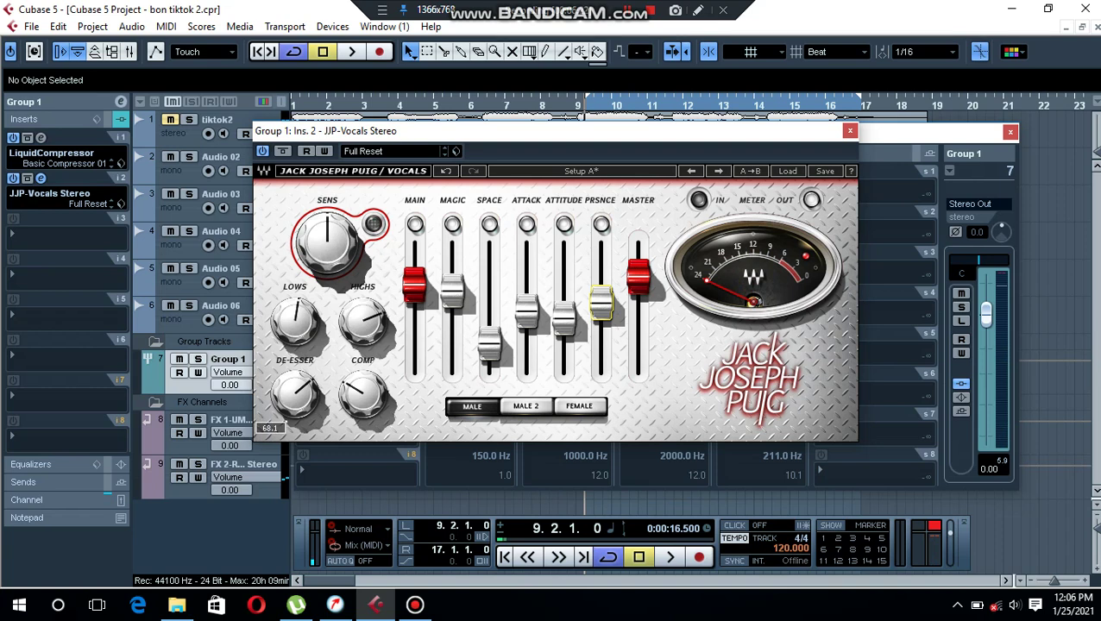
Compare the De-Esser at maximum and minimum during playback, settle it between middle and maximum, and close JJP-Vocals with playback stopped
key(space)
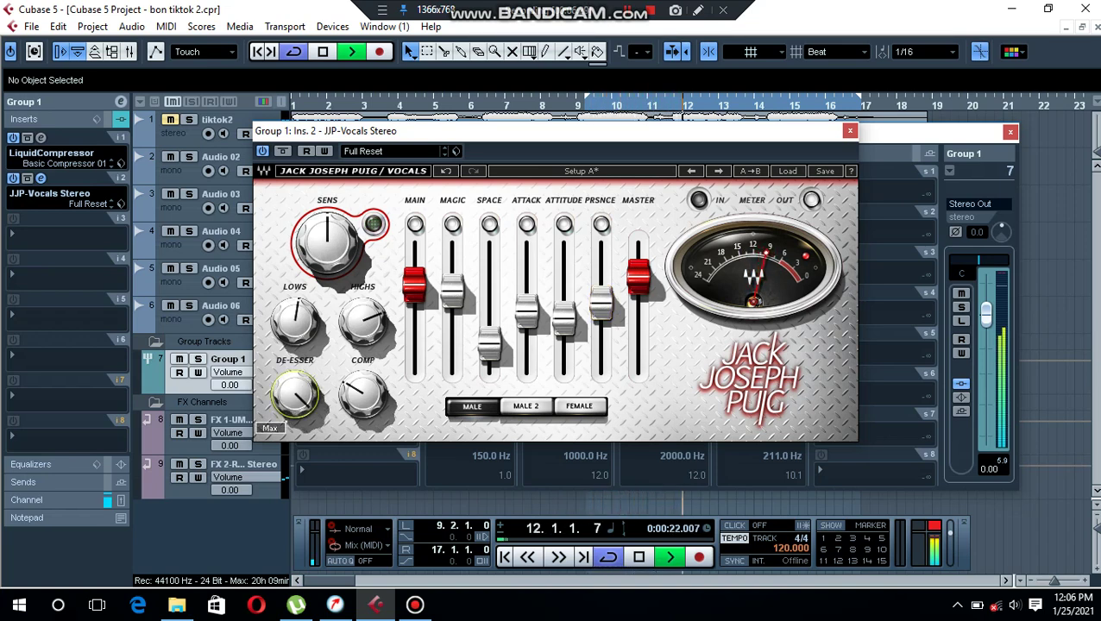
drag(295, 395, 295, 480)
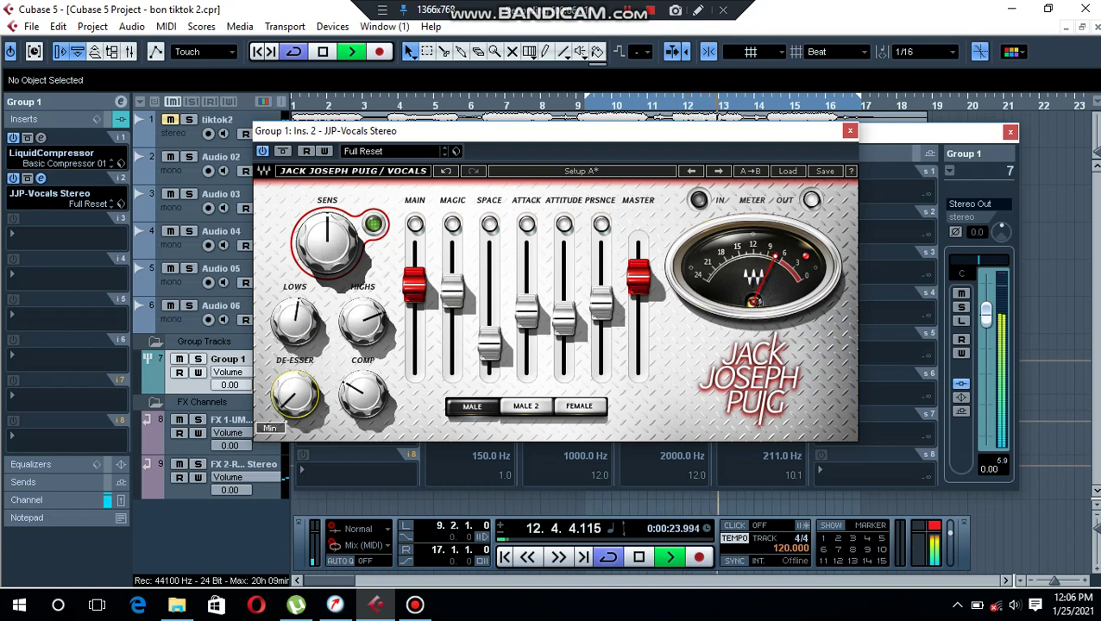
scroll(295, 395, up, 10)
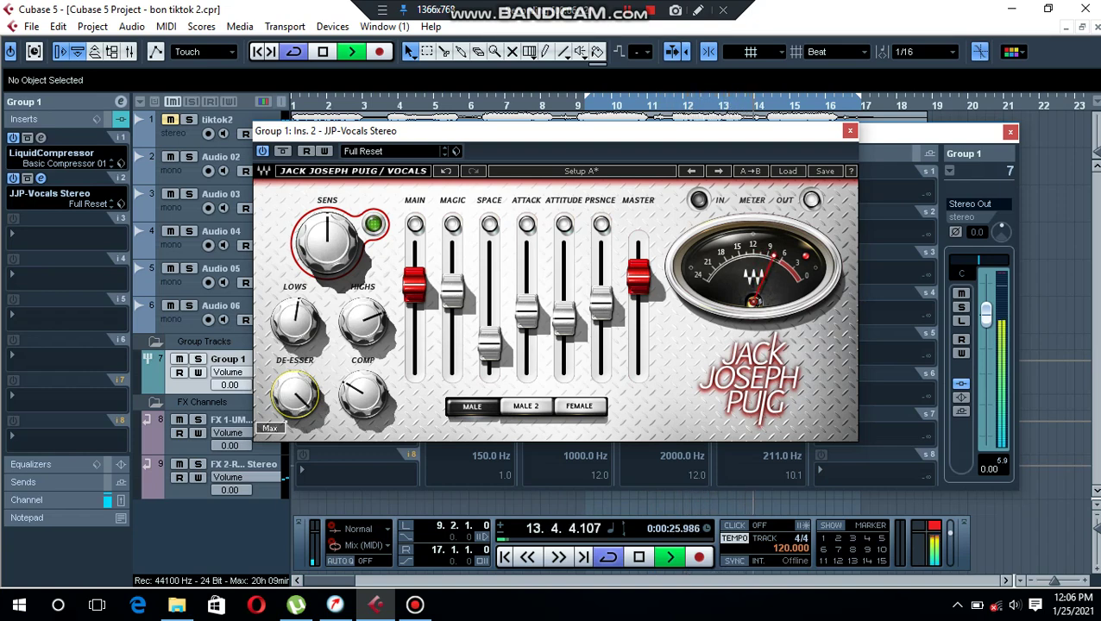
scroll(296, 394, down, 3)
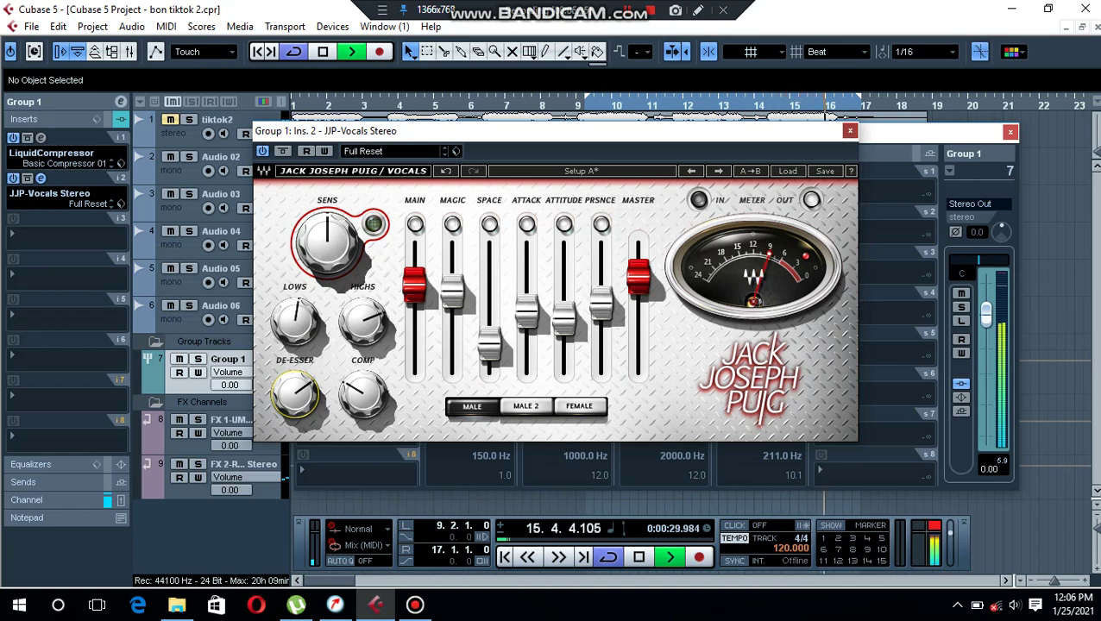
key(ctrl+w)
key(space)
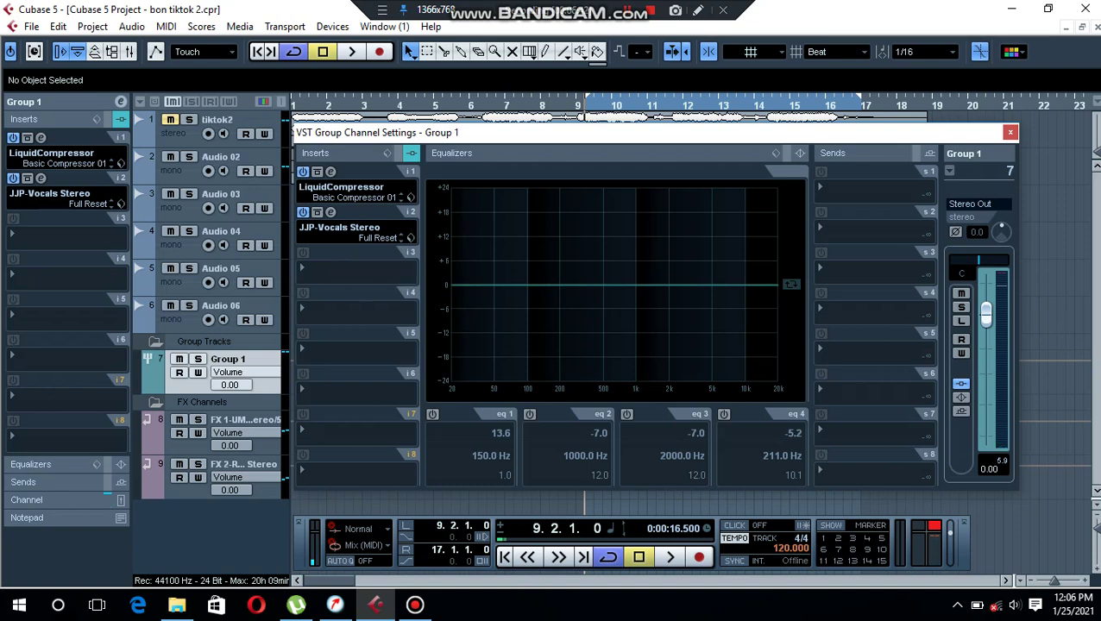
click(341, 269)
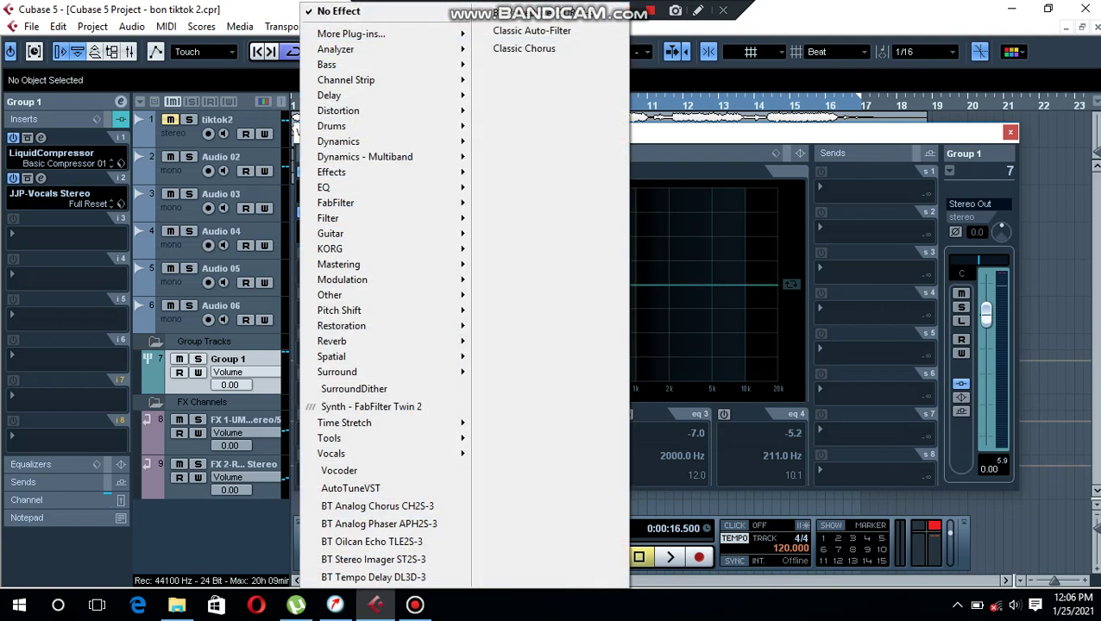
mouse_move(379, 141)
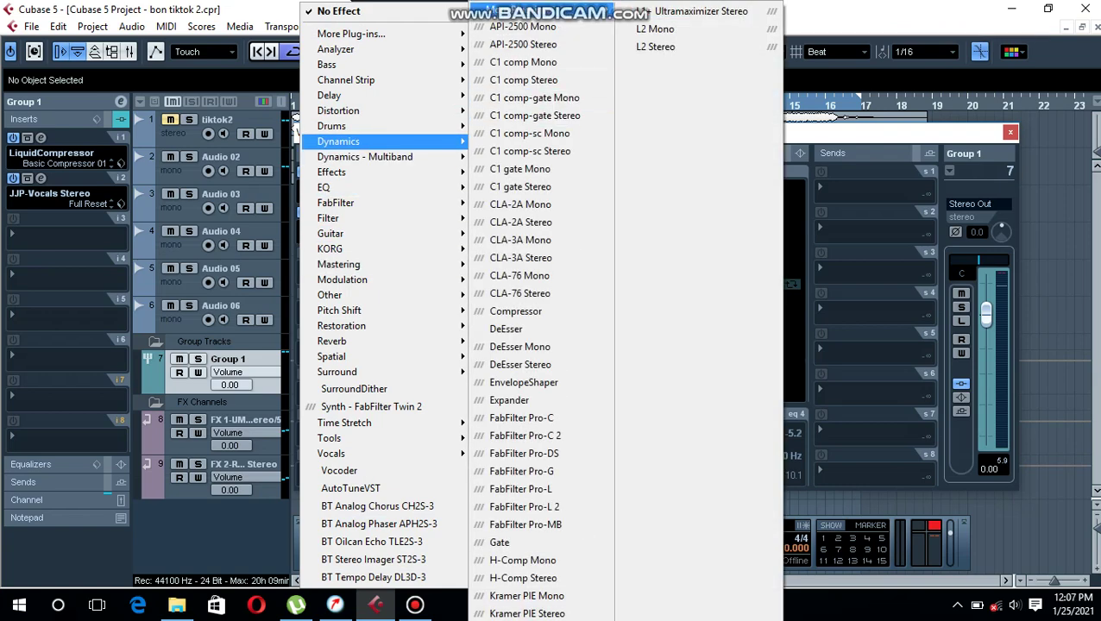
key(Escape)
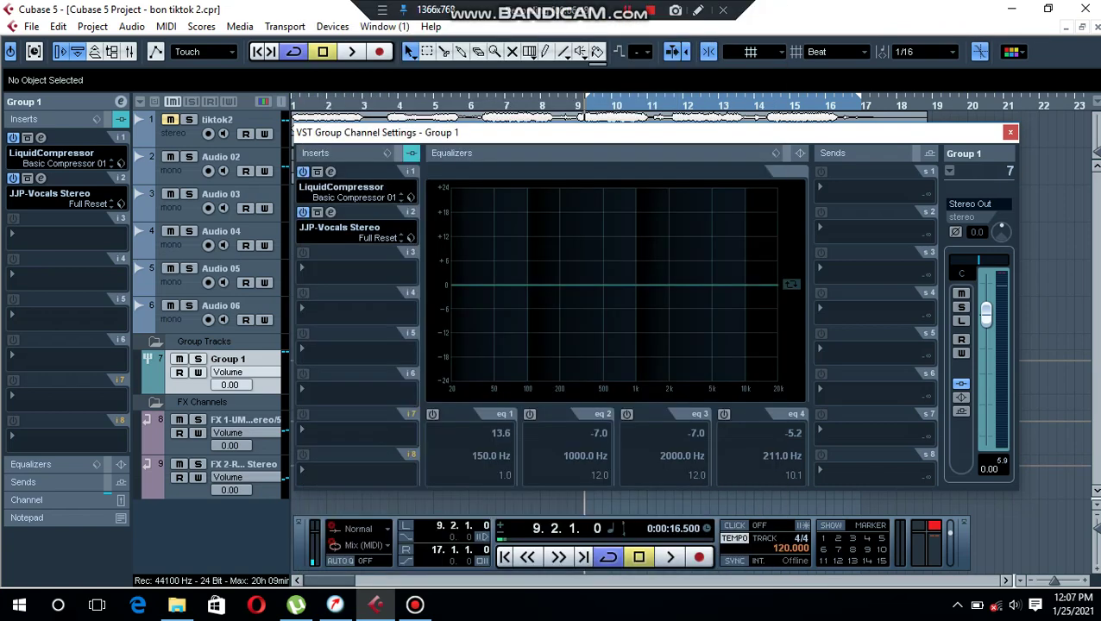
Insert Reverb A in Group 1's third insert slot, load the Ice preset, and set its wet mix to 10
click(354, 259)
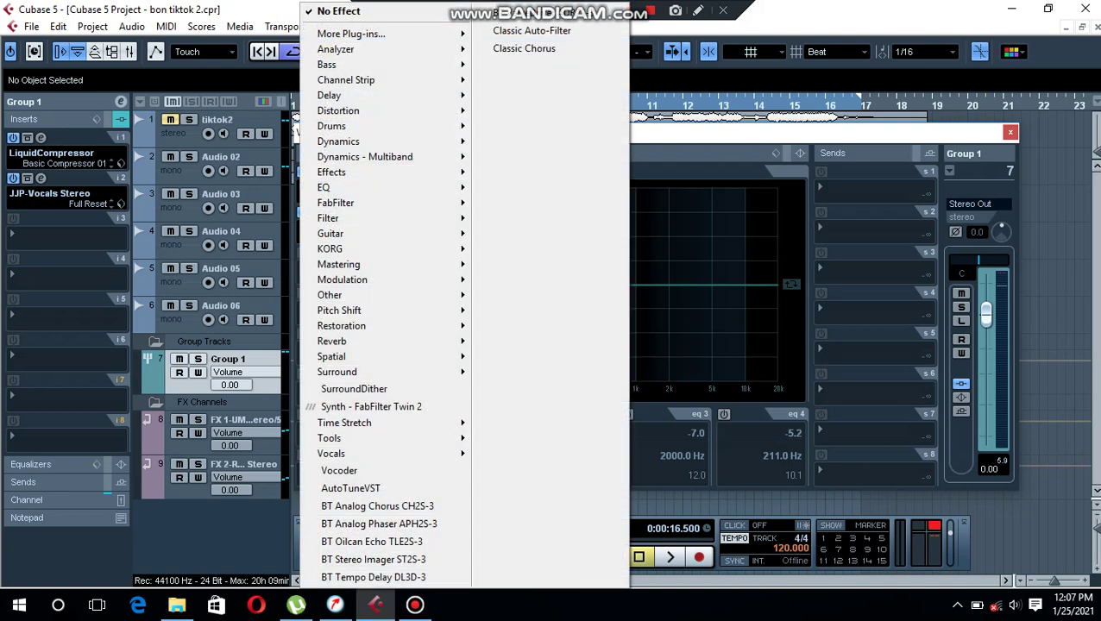
mouse_move(388, 326)
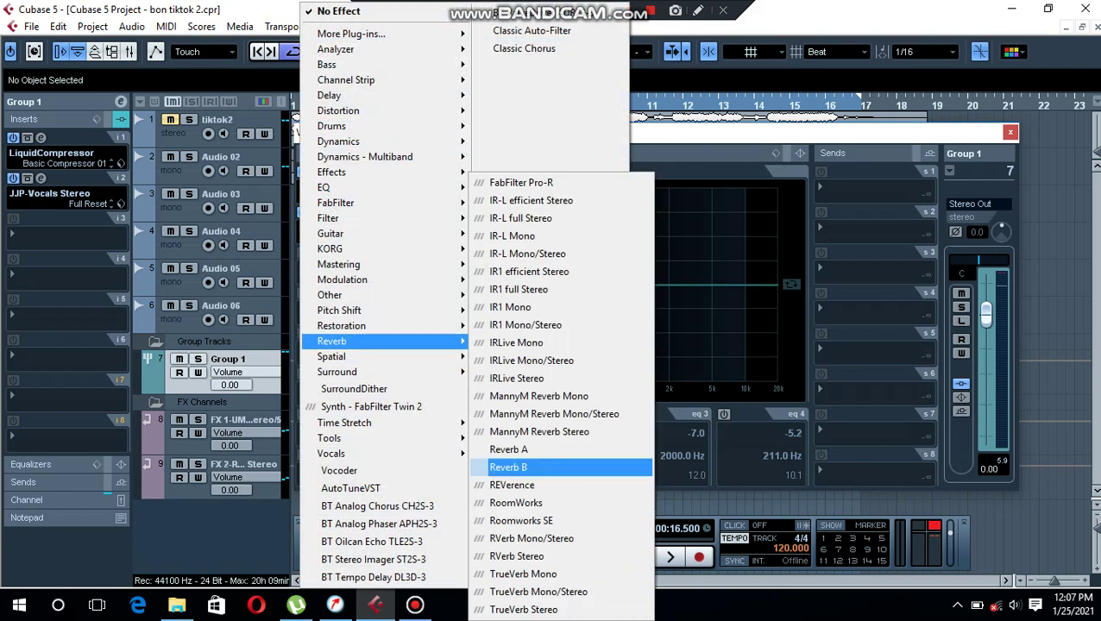
click(509, 449)
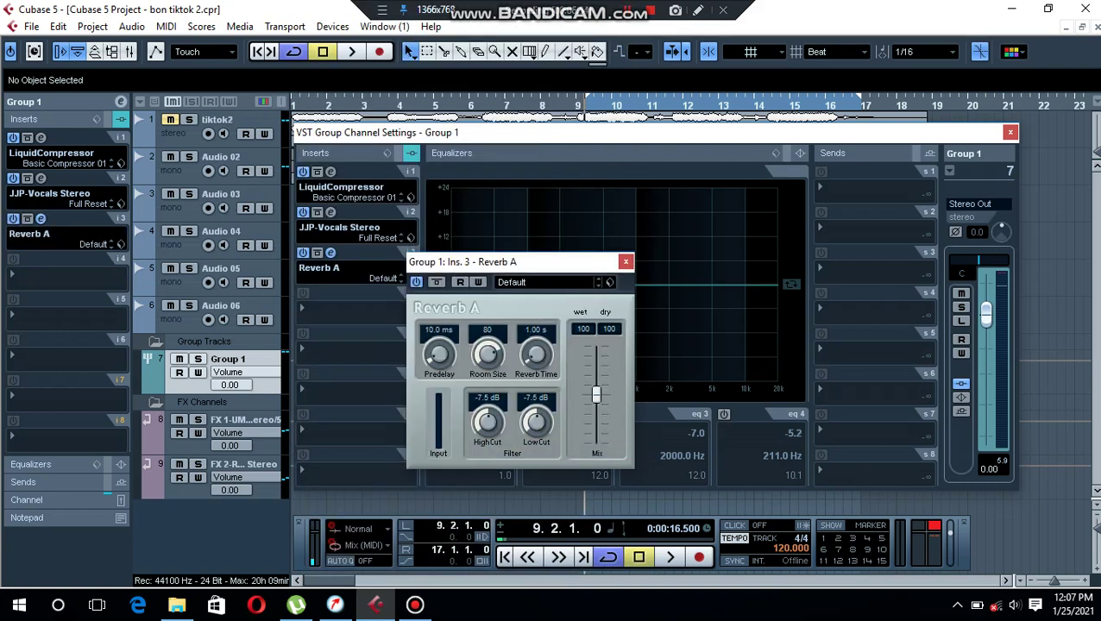
click(526, 283)
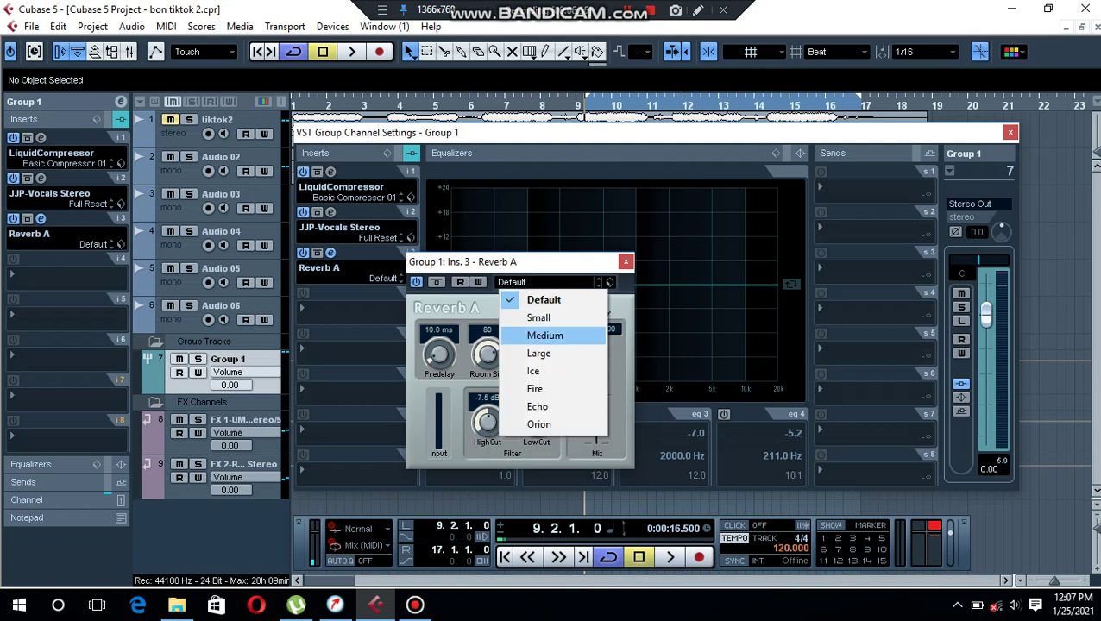
click(530, 372)
drag(596, 413, 596, 353)
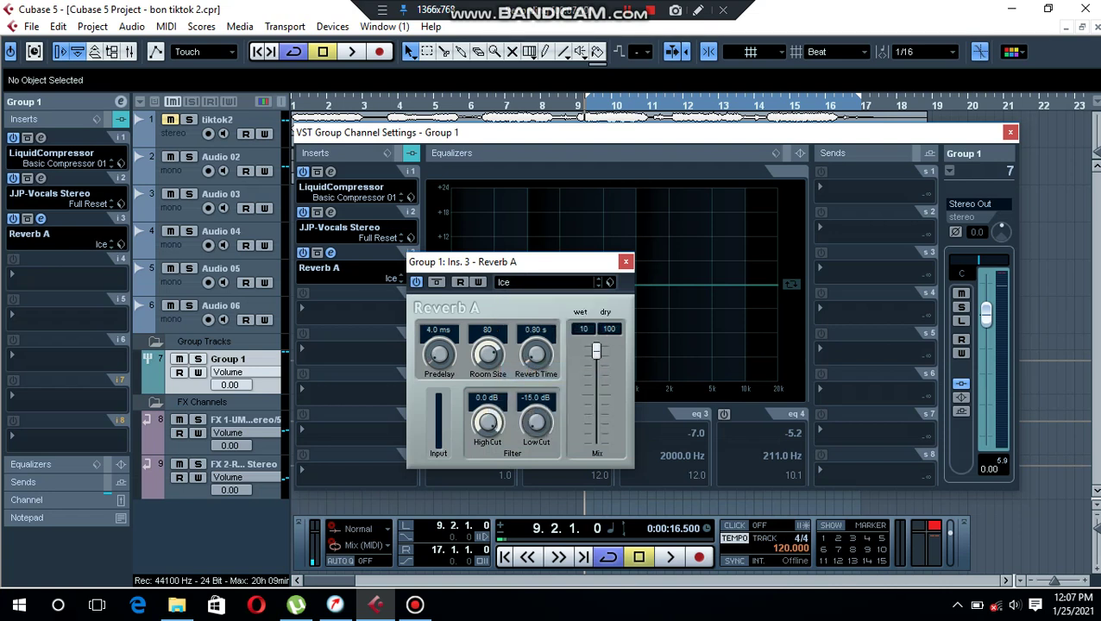
click(626, 262)
Play the mix with the reverb from the start of bar 1, repositioning the Group 1 channel settings window to reach the ruler
key(space)
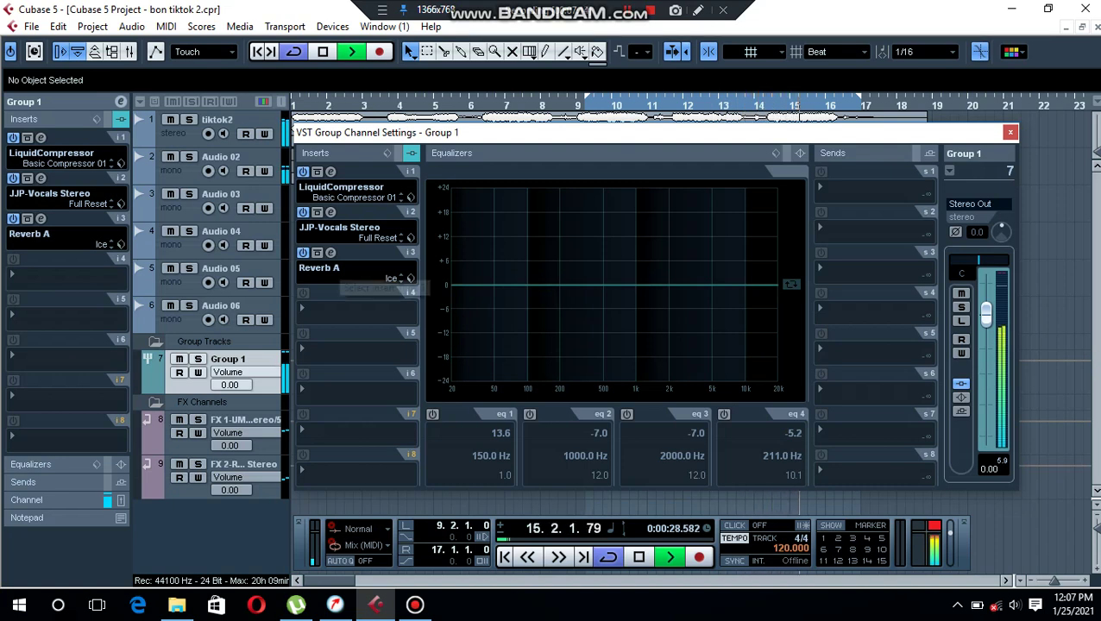
drag(380, 132, 457, 200)
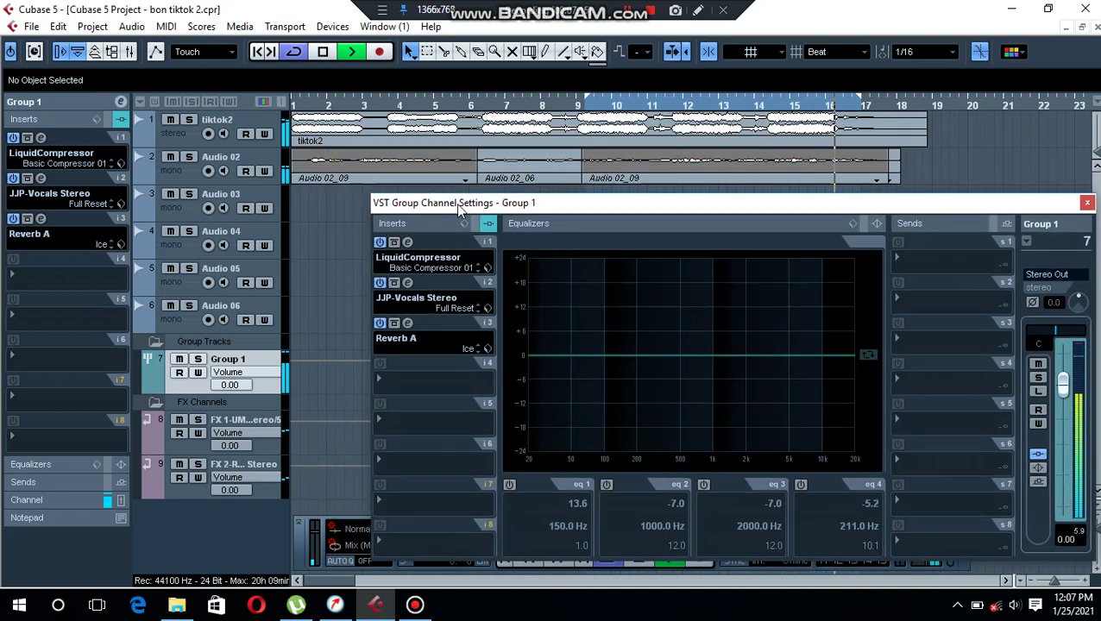
click(306, 106)
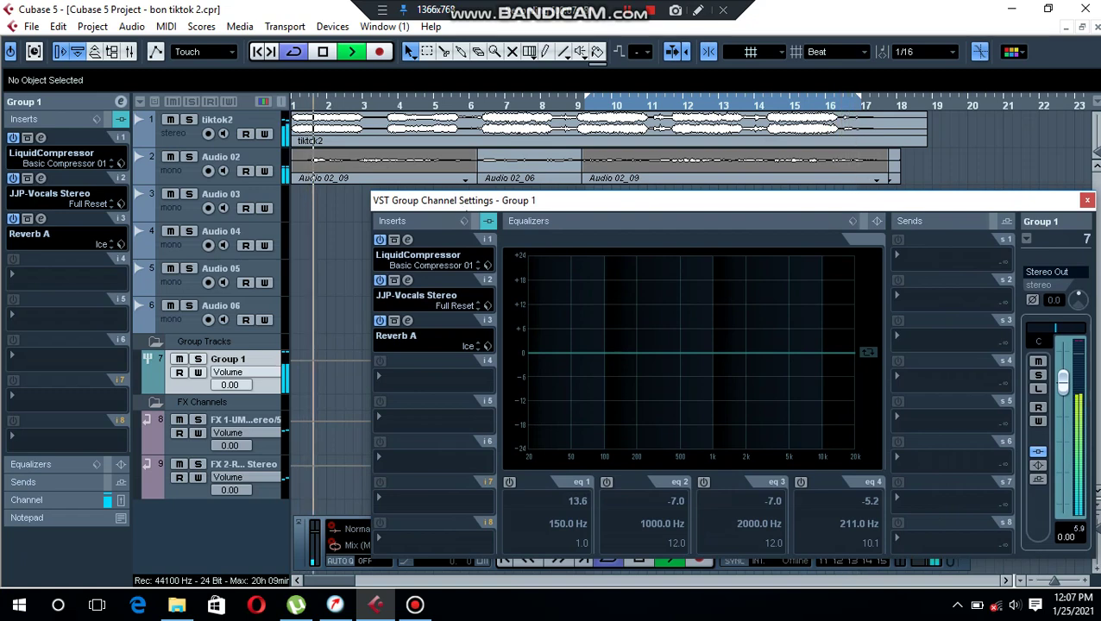
drag(407, 201, 361, 167)
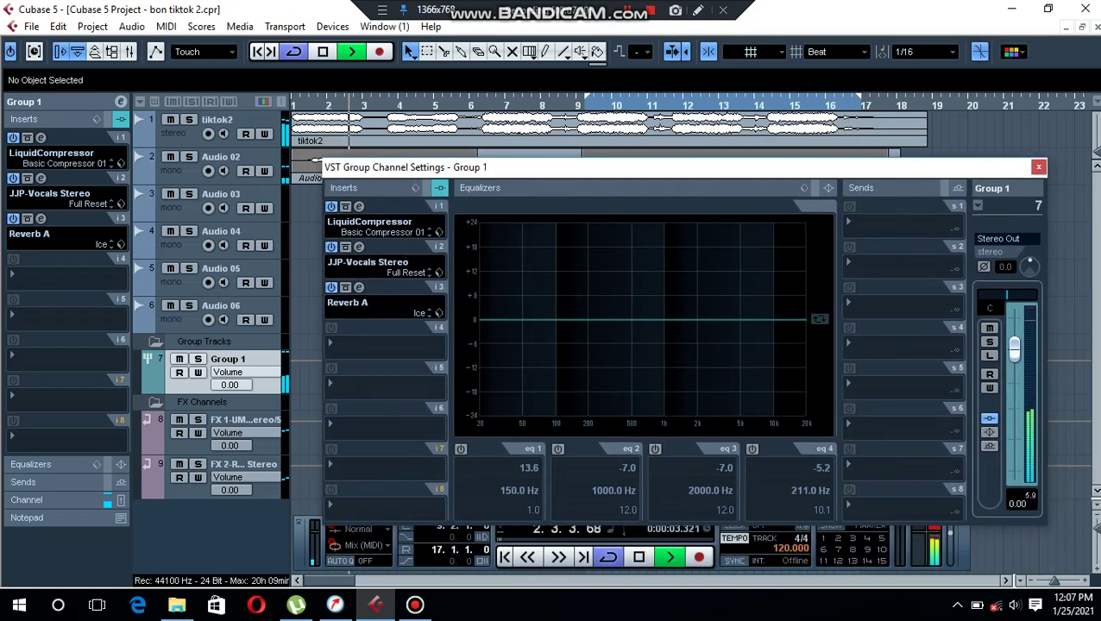
Raise Reverb A's wet mix to 16 while checking it in playback, and close the reverb window
key(space)
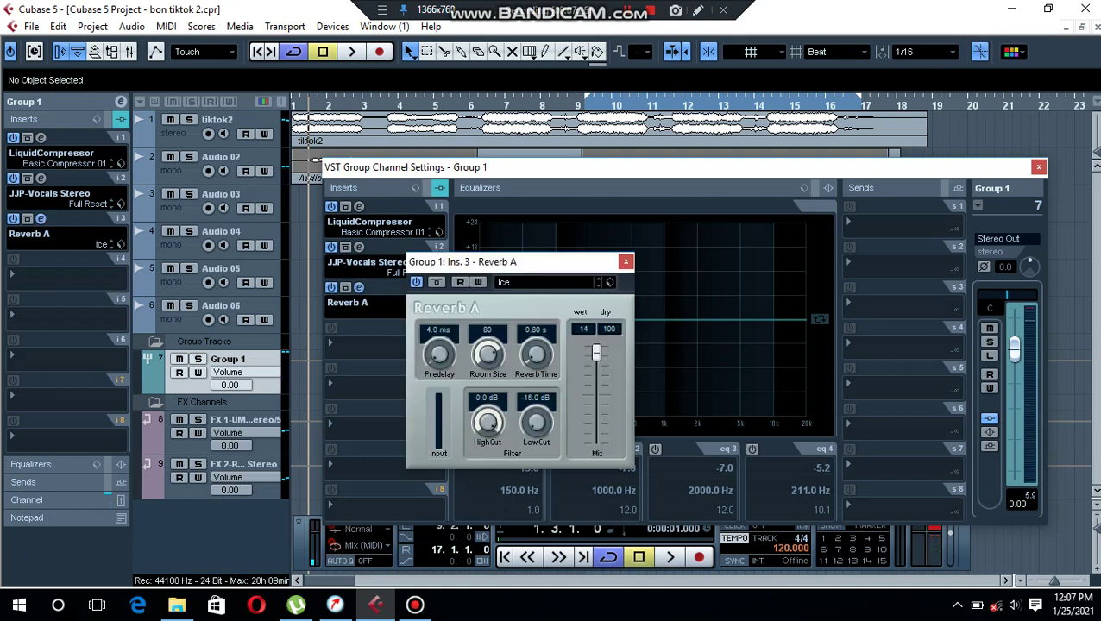
key(space)
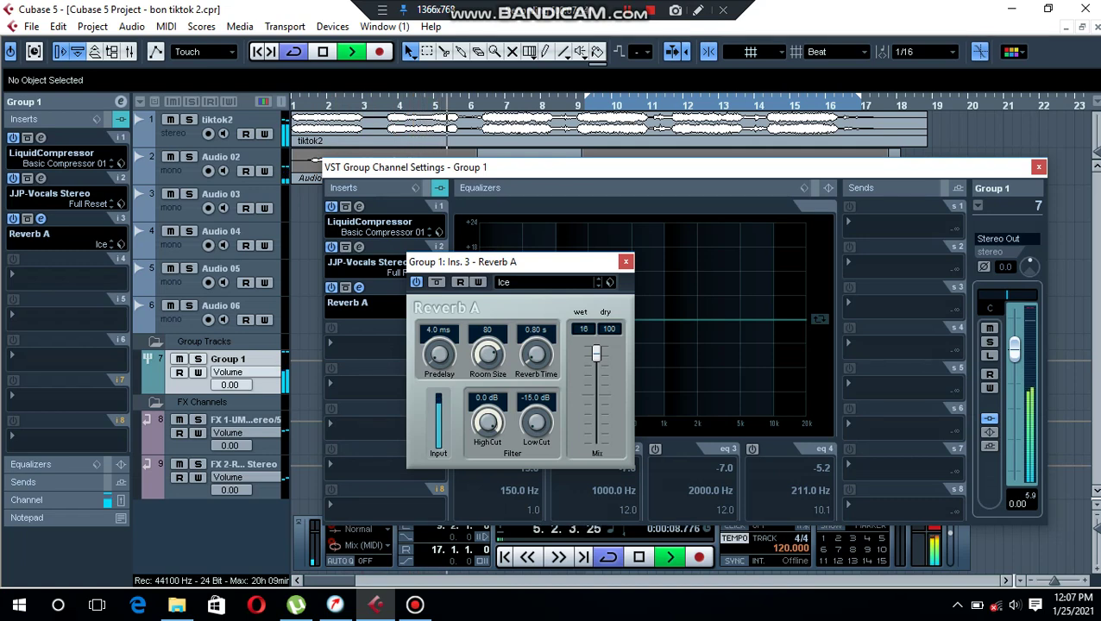
key(ctrl+w)
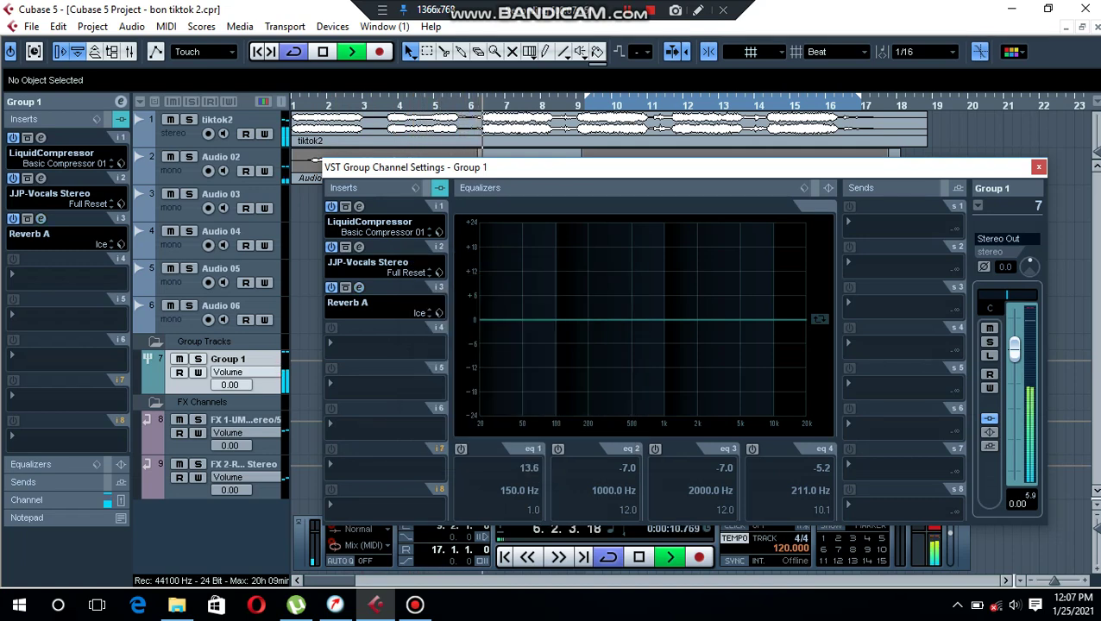
Reopen JJP-Vocals, raise its Attitude fader to -13.4 during playback, mute the tiktok2 track, and stop playback
click(40, 219)
key(Escape)
click(41, 178)
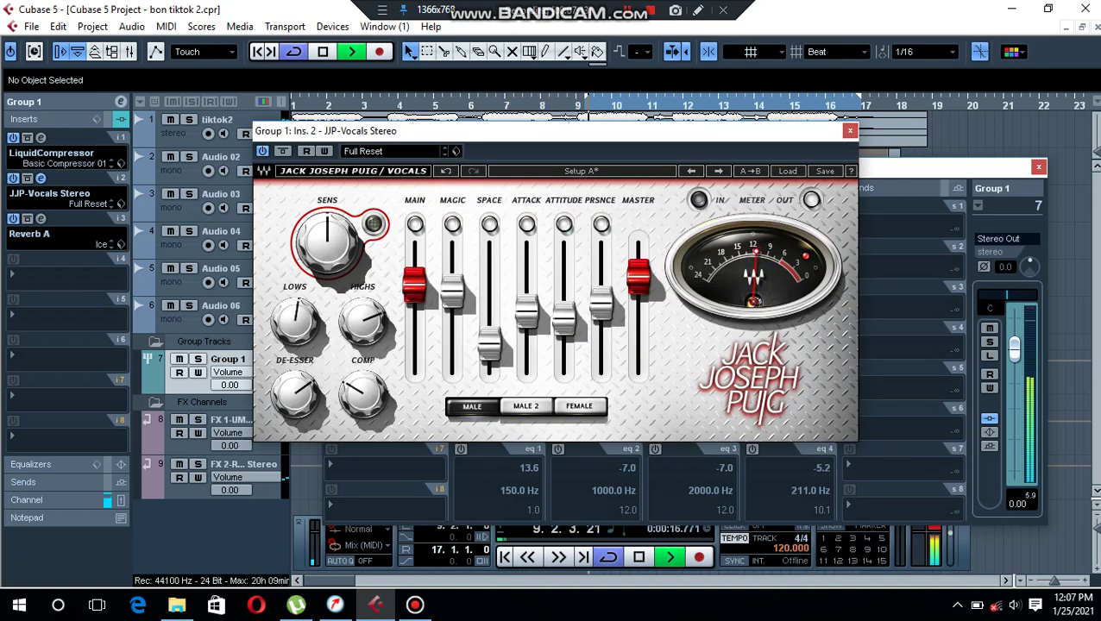
drag(563, 317, 564, 301)
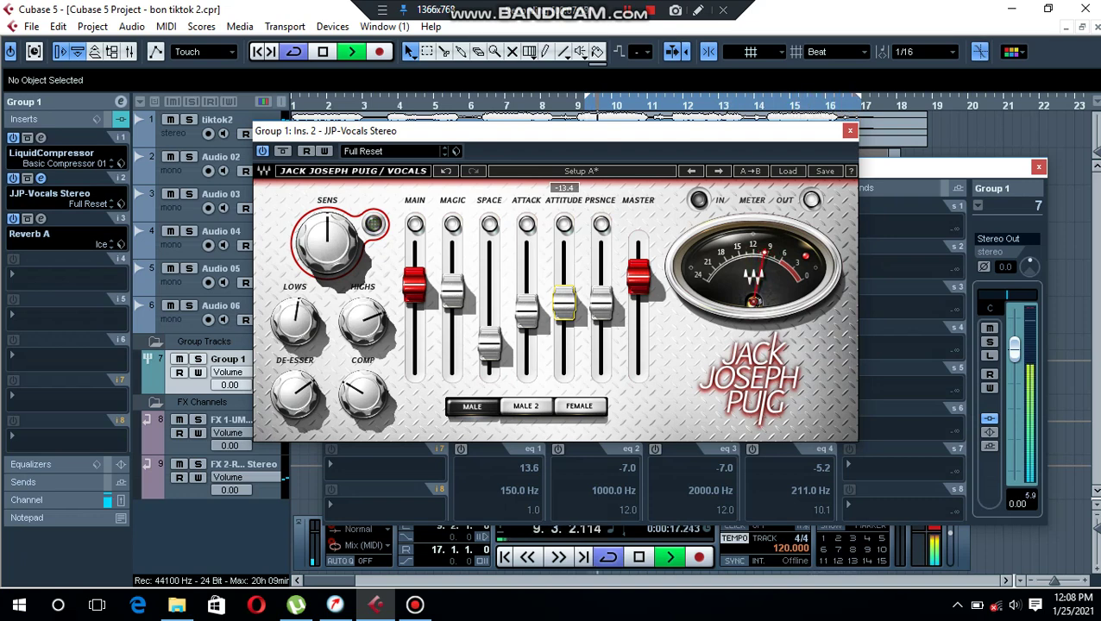
key(m)
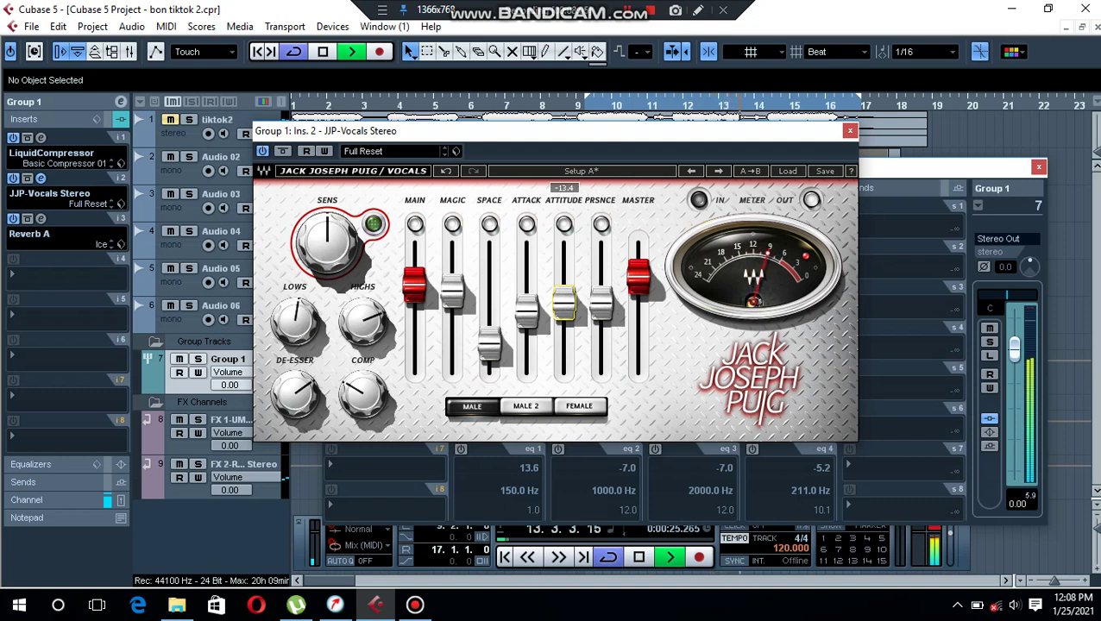
key(space)
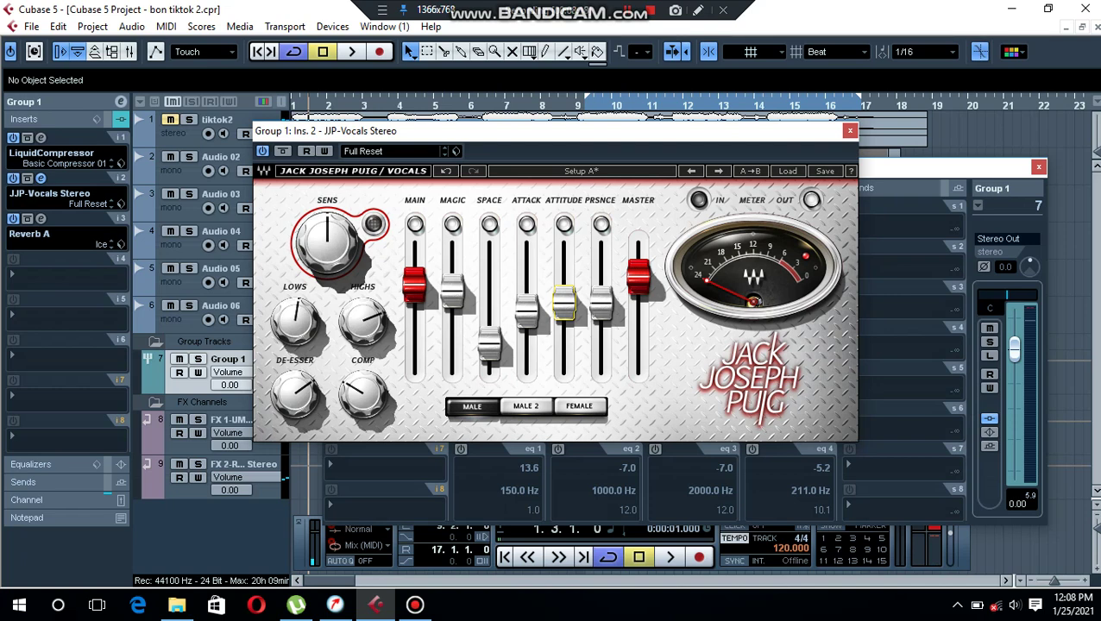
Move the JJP-Vocals window aside, apply the Lead Vox Male equalizer preset to Group 1, and play the vocal
mouse_move(414, 282)
drag(472, 136, 287, 72)
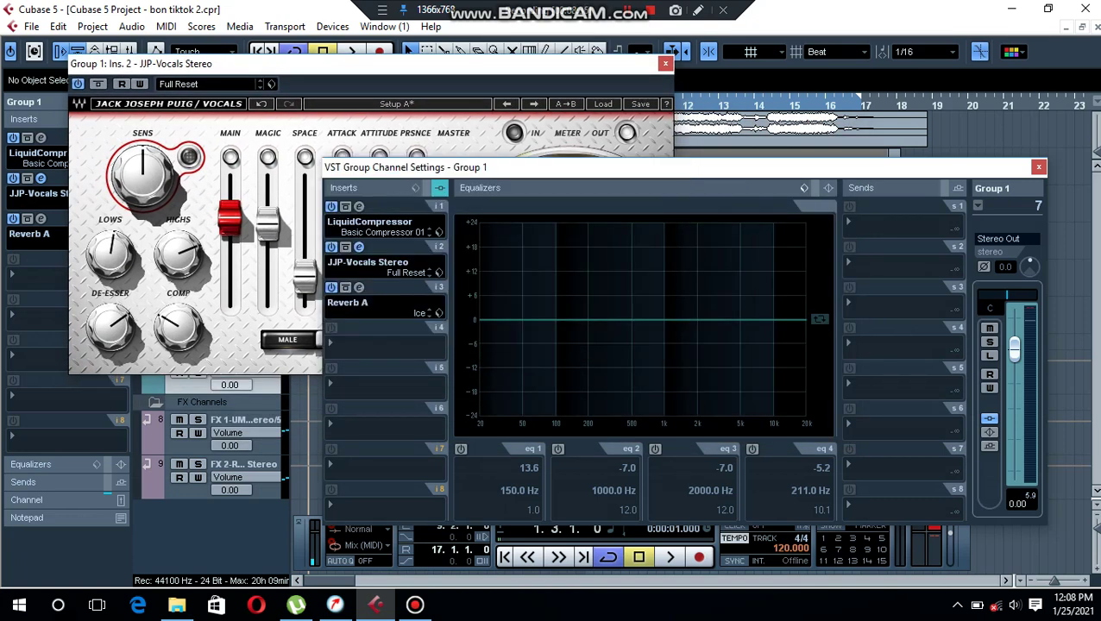
click(803, 188)
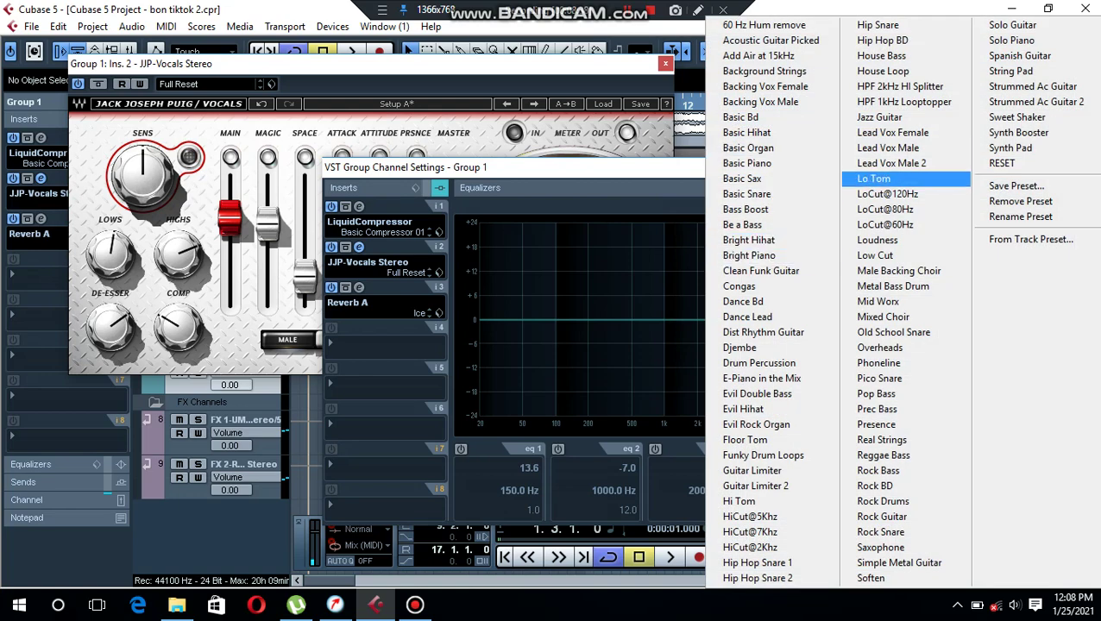
click(888, 147)
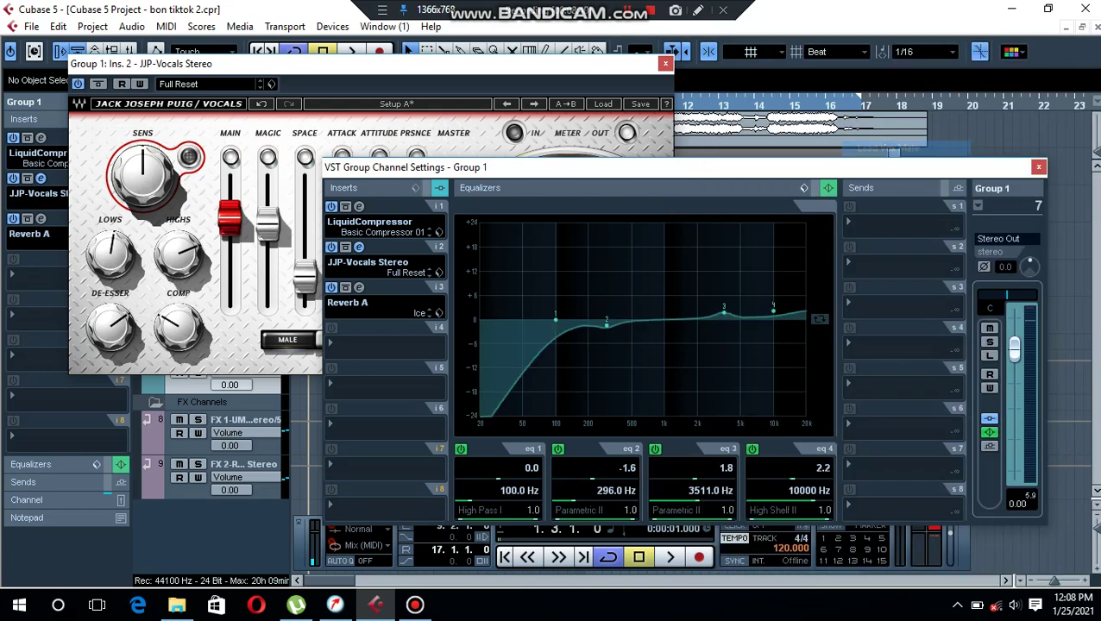
key(space)
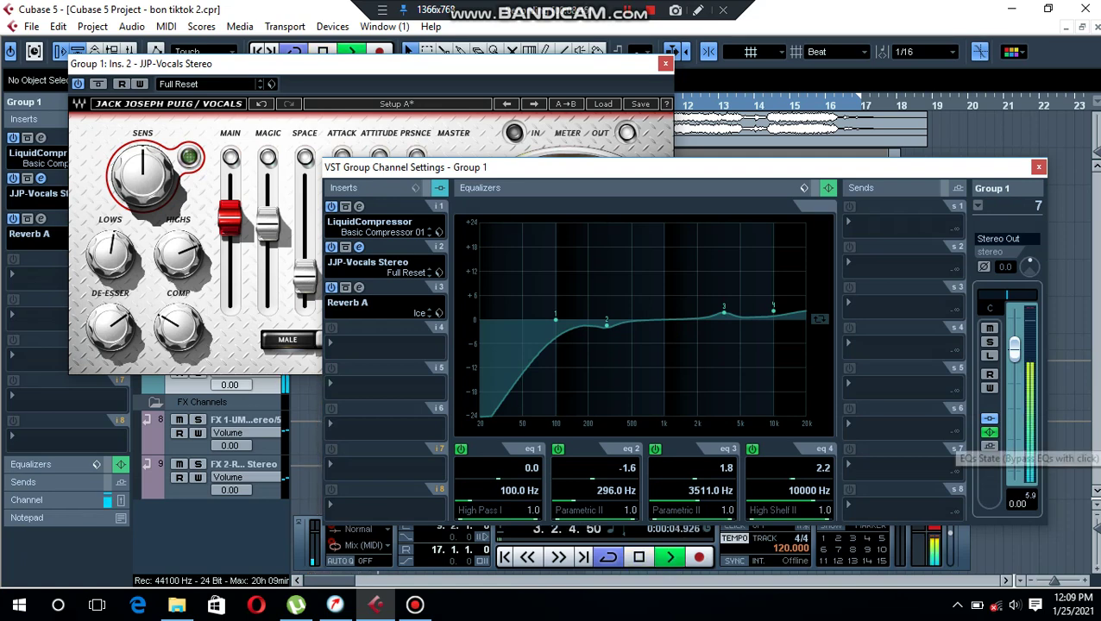
Stop playback and switch off all four equalizer bands on Group 1, leaving the equalizer section unbypassed
click(990, 433)
key(space)
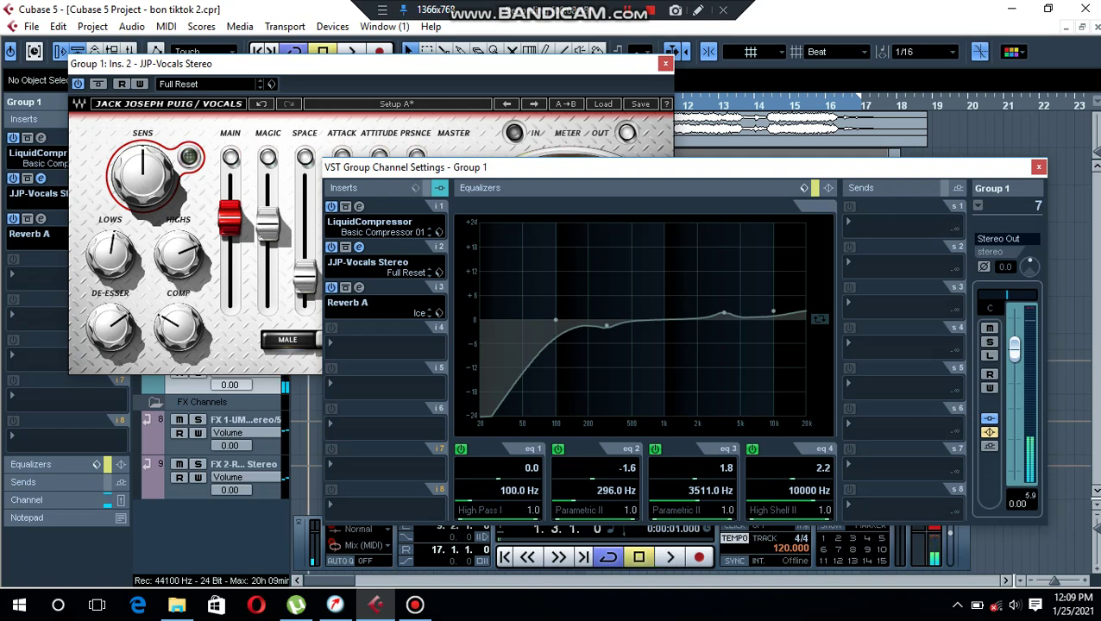
click(461, 449)
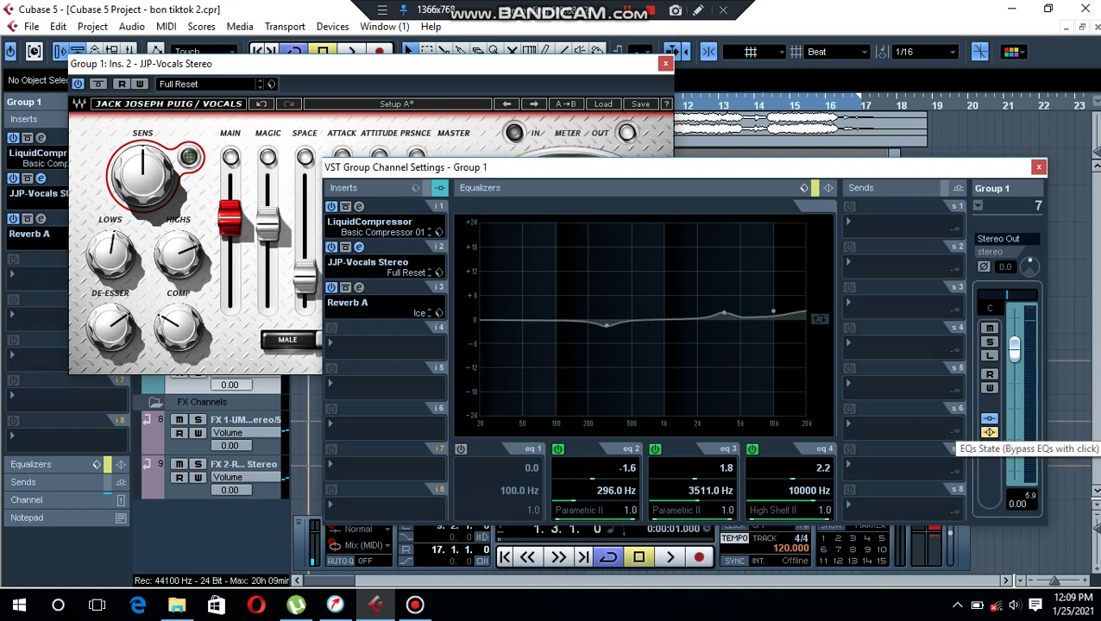
click(989, 431)
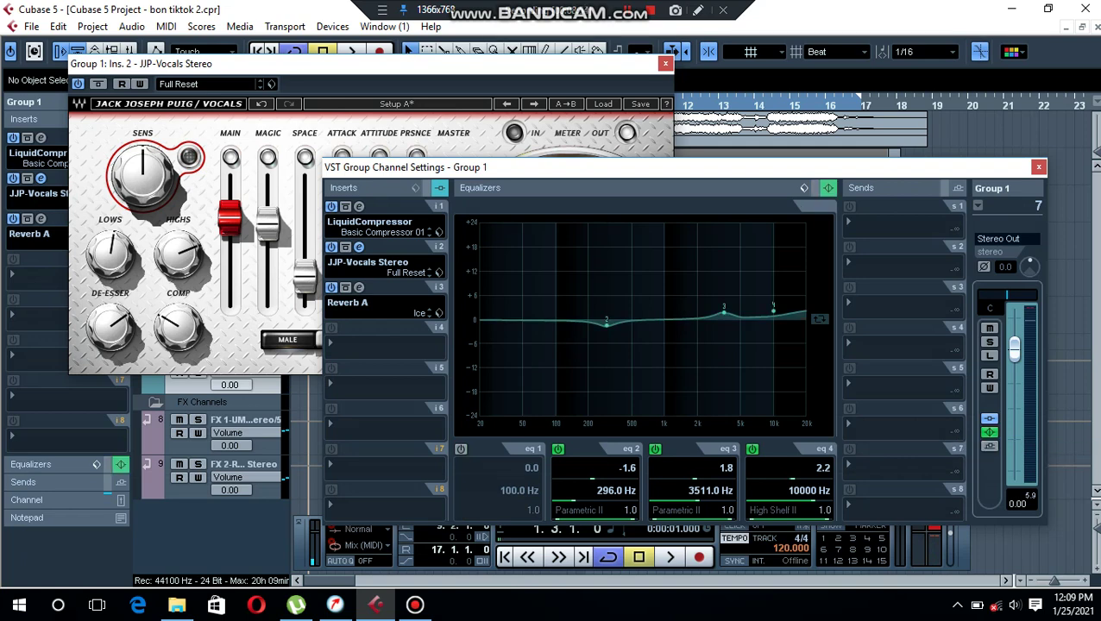
click(753, 448)
click(655, 449)
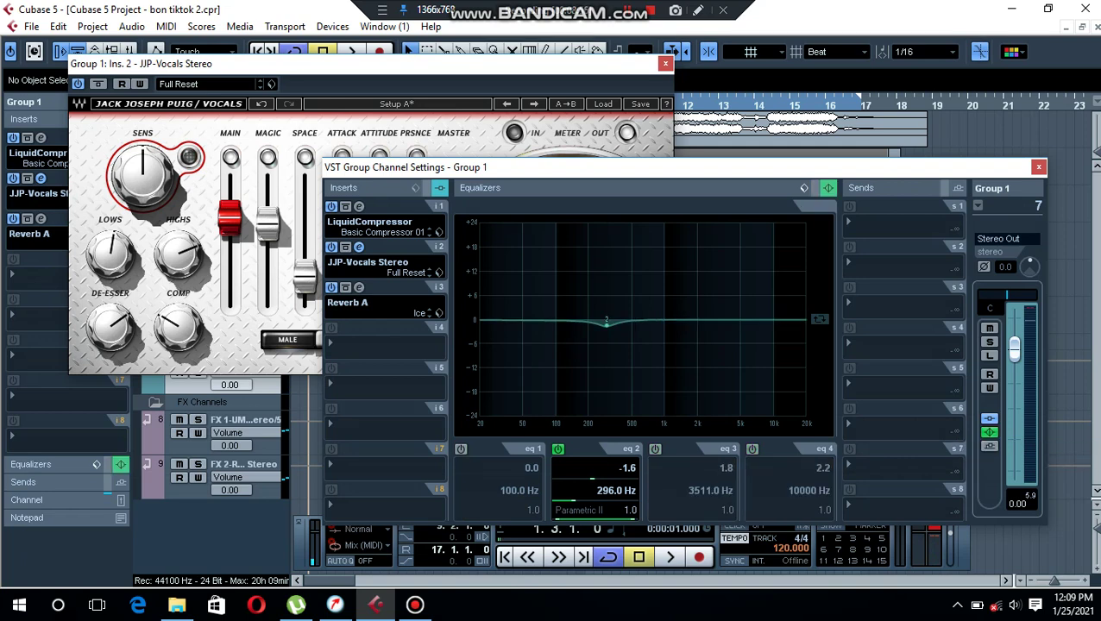
click(558, 449)
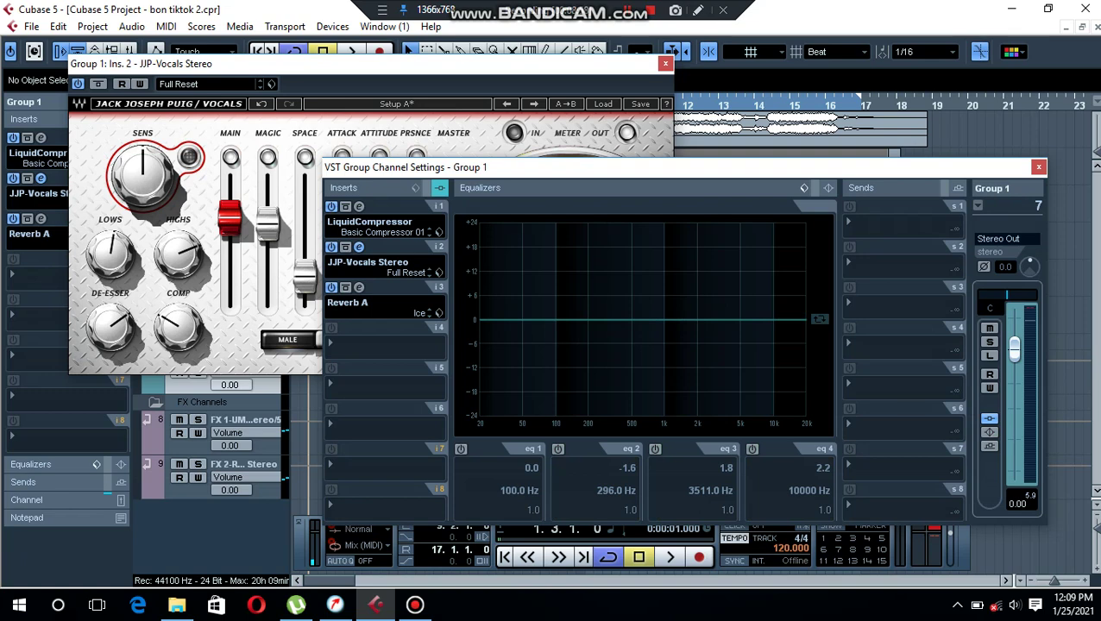
Bring the JJP-Vocals window into full view, play the vocal, set Lows to -6.0 and slightly reduce Highs
drag(404, 64, 592, 139)
key(space)
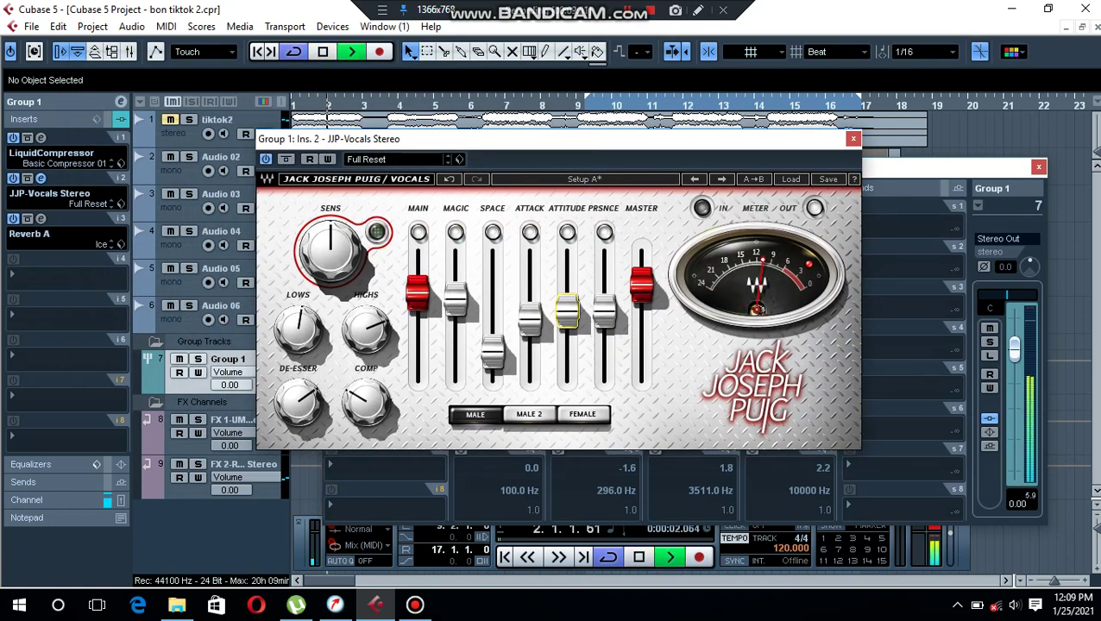
mouse_move(298, 329)
mouse_down()
mouse_move(298, 379)
mouse_move(298, 294)
mouse_move(298, 339)
mouse_up()
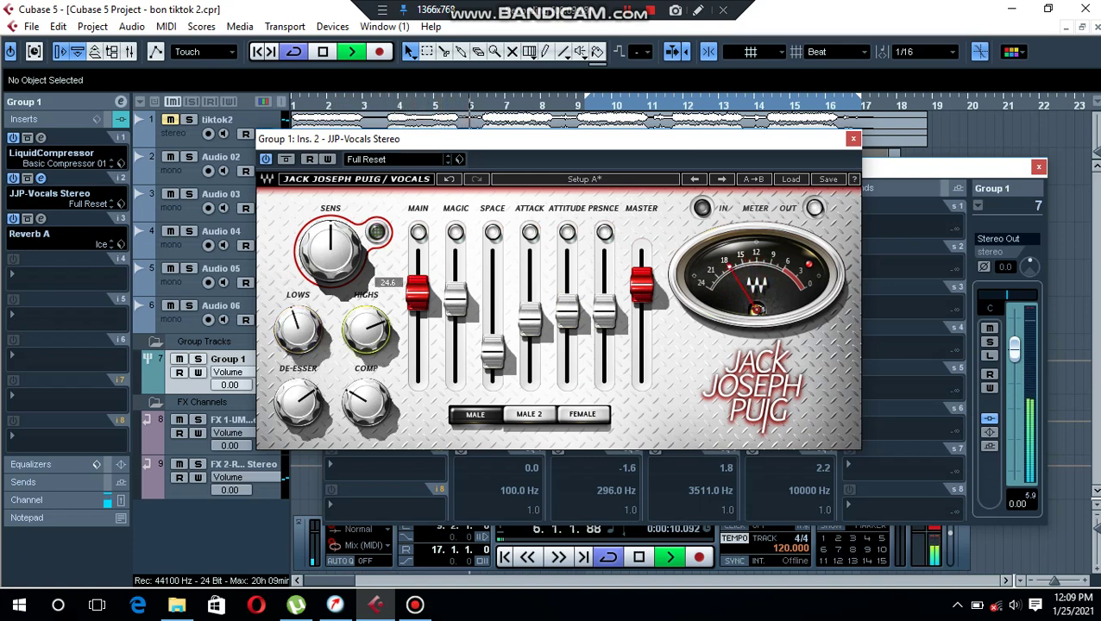
mouse_move(366, 328)
mouse_down()
mouse_move(366, 311)
mouse_move(366, 348)
mouse_move(366, 333)
mouse_up()
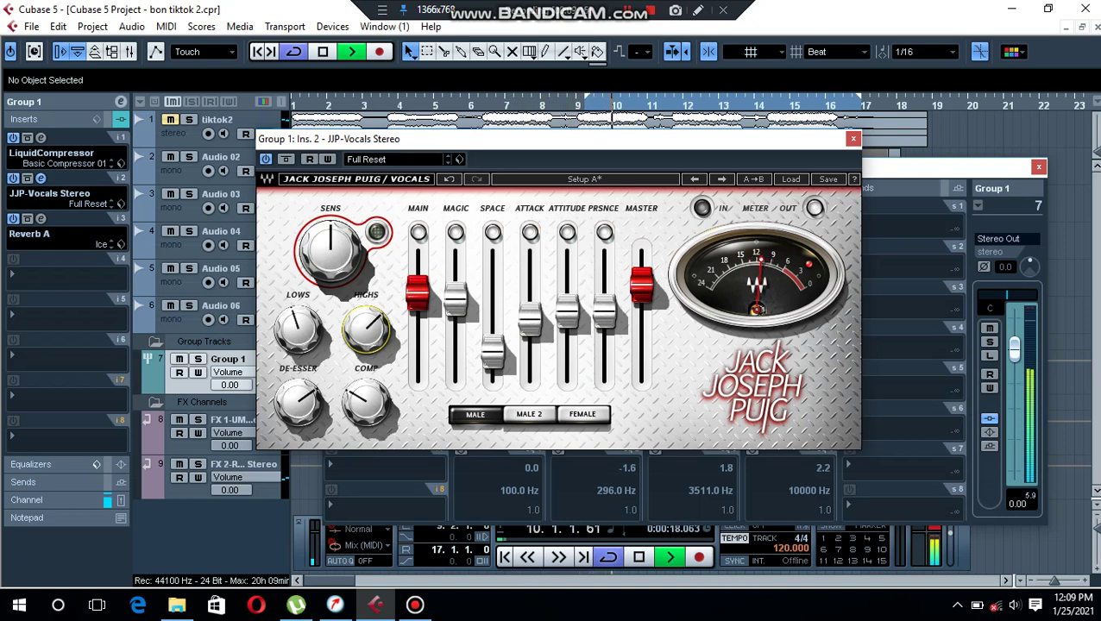
Unmute the tiktok2 track, raise the JJP-Vocals Lows to 26.8 during playback, and stop playback
click(299, 326)
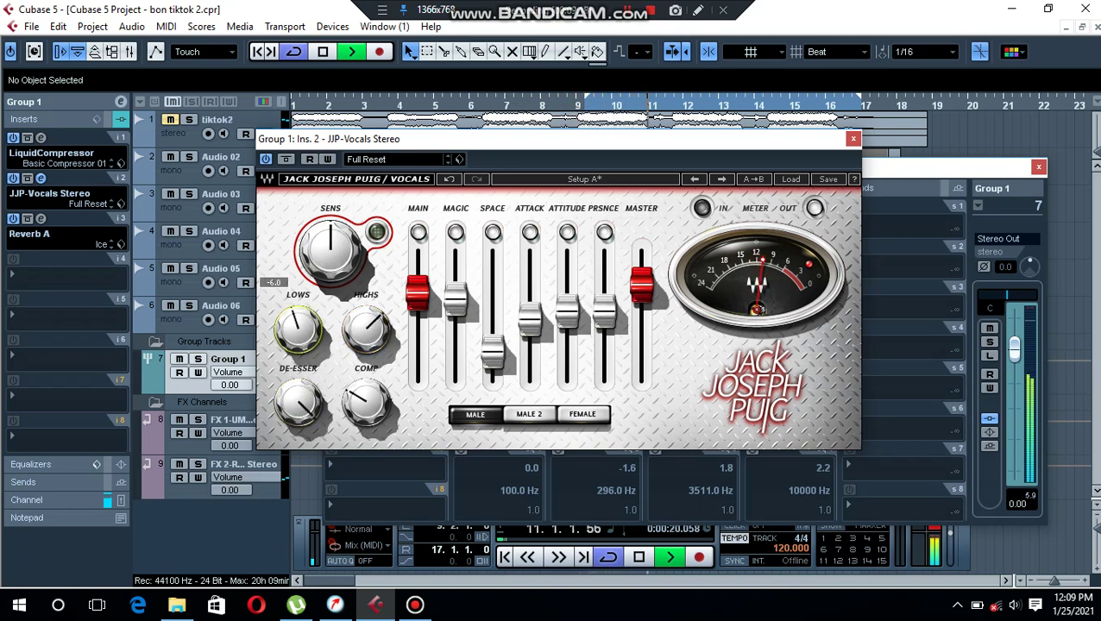
drag(299, 326, 299, 321)
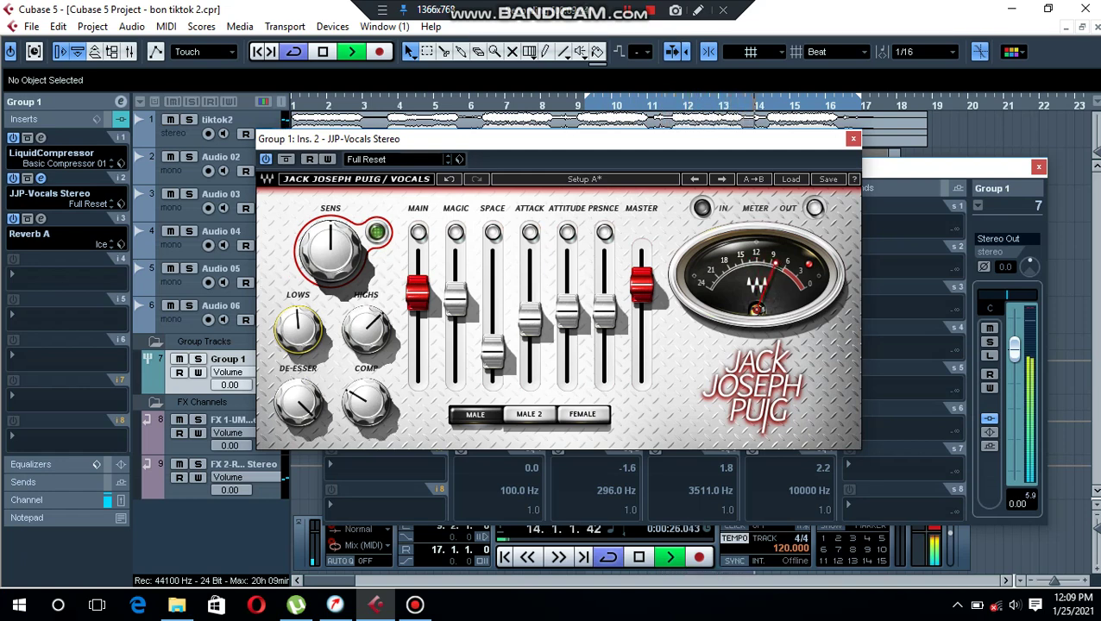
drag(299, 327, 298, 294)
key(space)
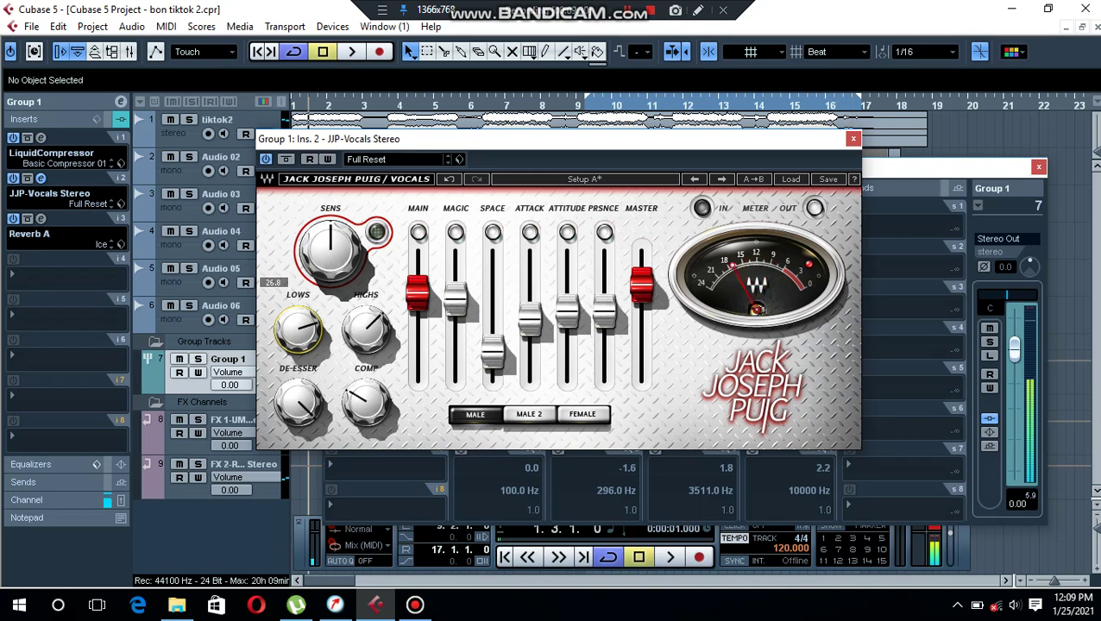